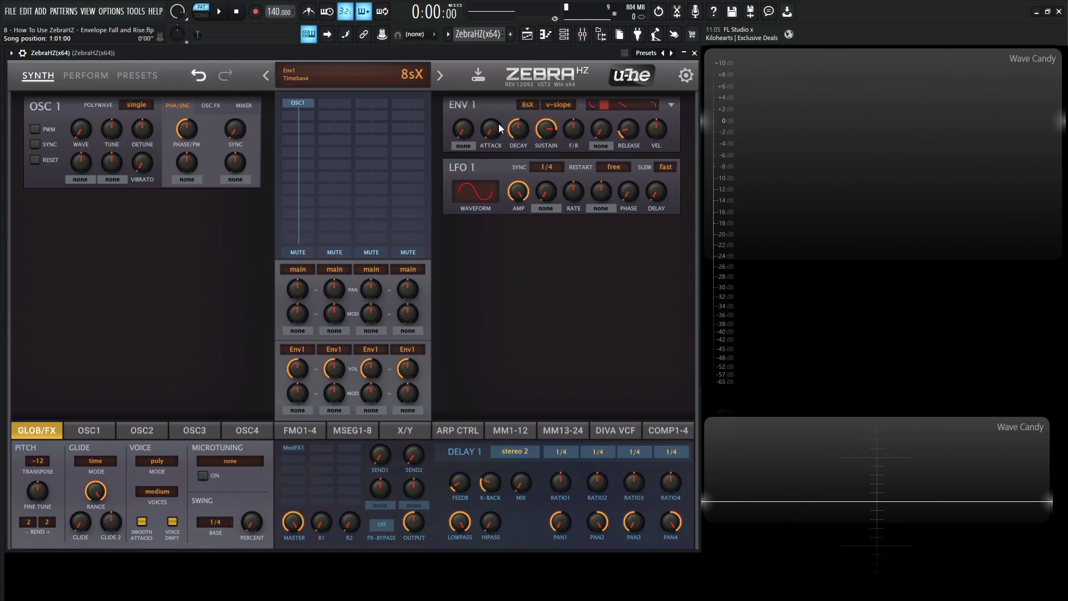
Initialize the synth patch, lower Env 1 Fall/Rise to about -38 and return it to its centre position.
{"action": "left_click", "coordinate": [371, 79]}
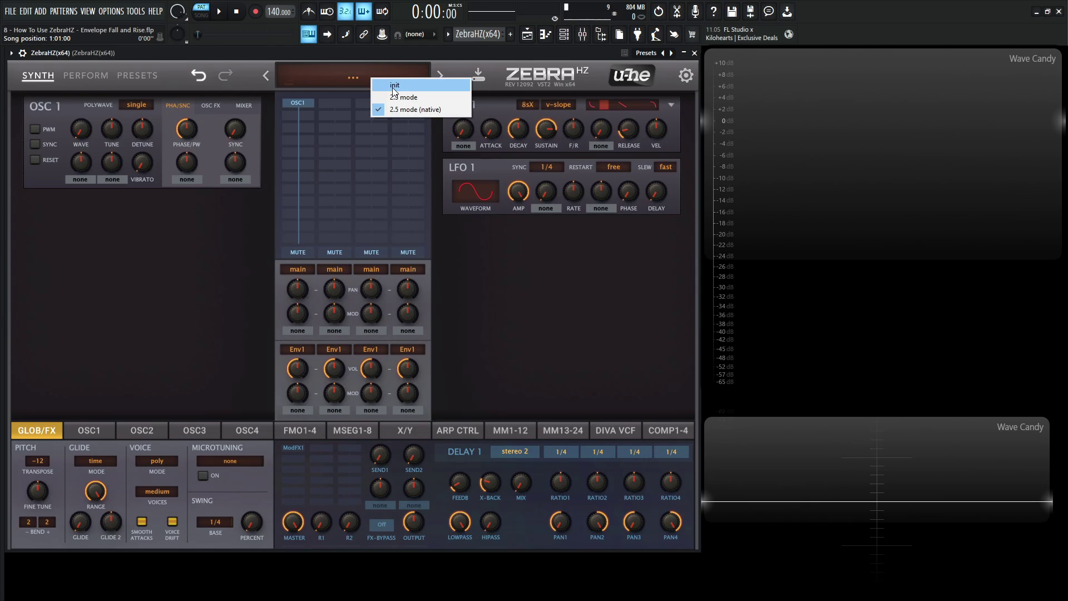
{"action": "left_click", "coordinate": [394, 86]}
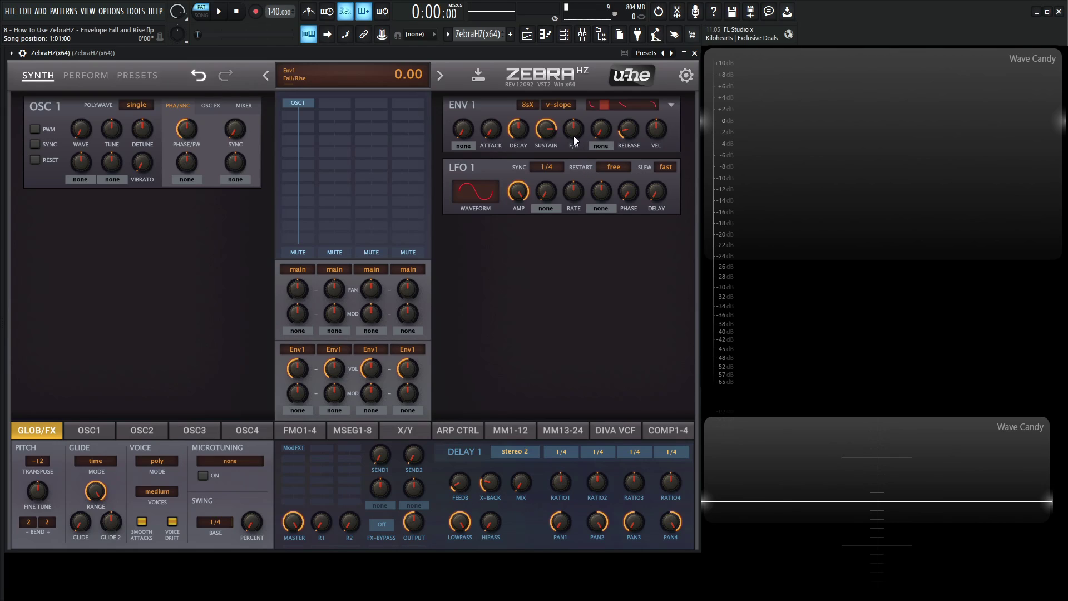
{"action": "left_click_drag", "start_coordinate": [571, 134], "coordinate": [569, 144]}
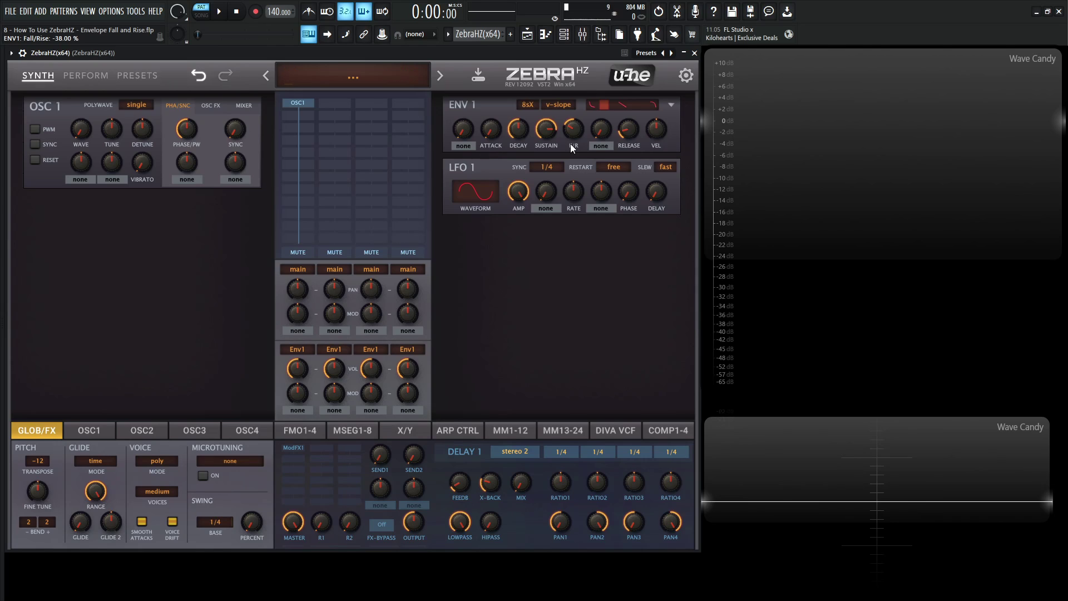
{"action": "left_click_drag", "start_coordinate": [569, 144], "coordinate": [572, 134]}
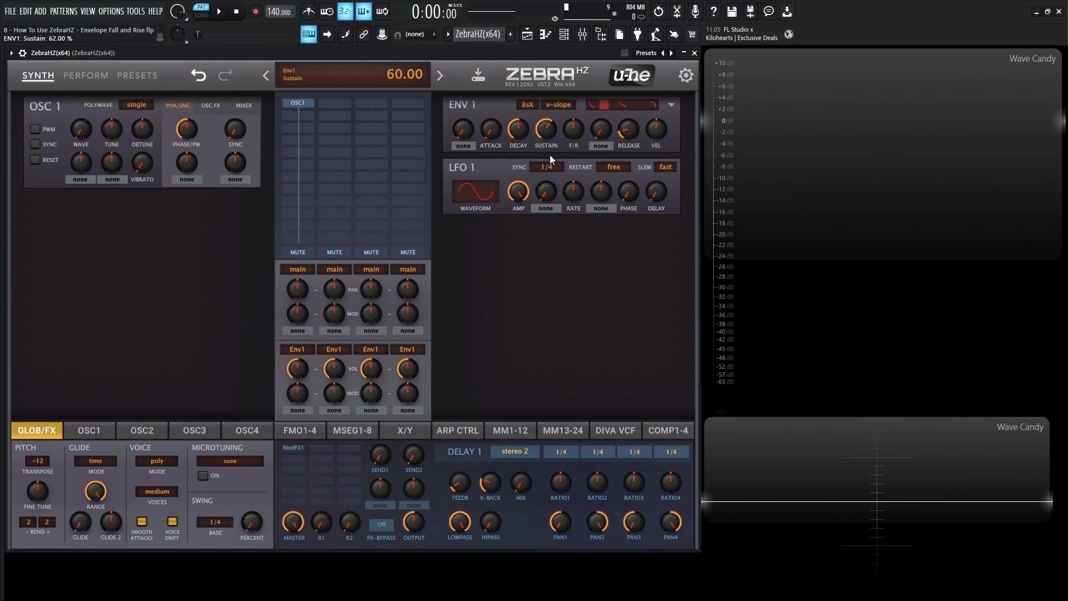
Lower the Env 1 sustain to around the middle of its range and play test notes against the level meter.
{"action": "left_click_drag", "start_coordinate": [549, 155], "coordinate": [551, 175]}
{"action": "left_click_drag", "start_coordinate": [543, 136], "coordinate": [522, 141]}
{"action": "key", "text": "d"}
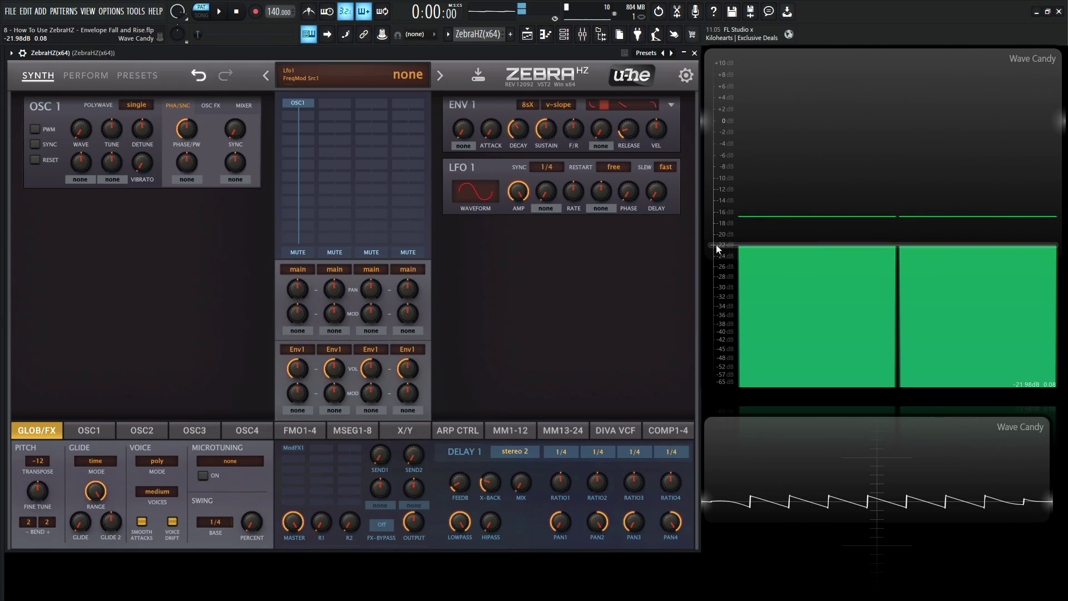
{"action": "key", "text": "d"}
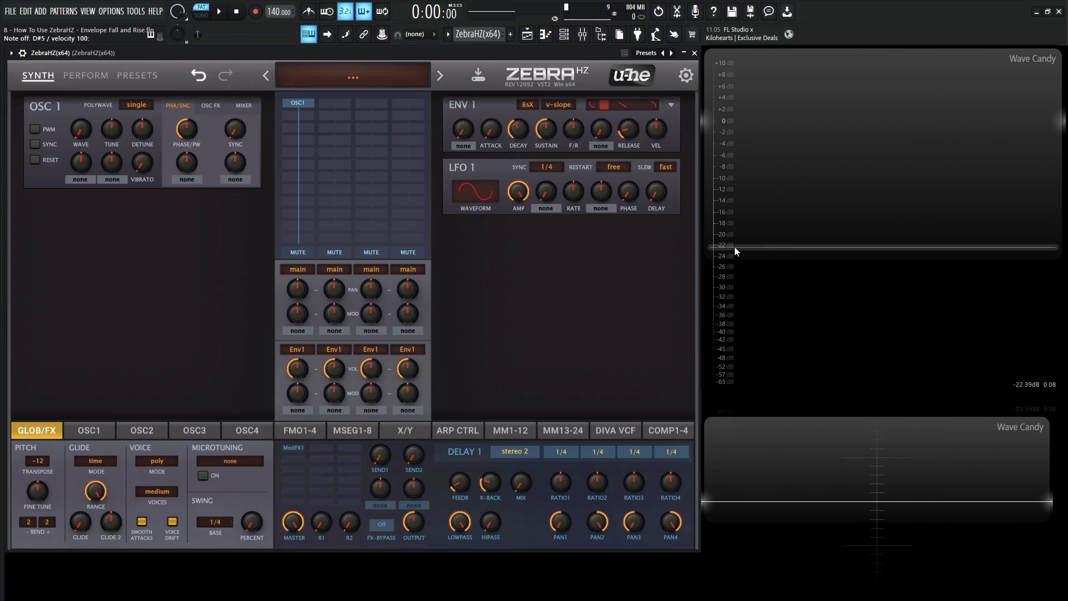
Set Env 1 Fall/Rise to -22 and play a note to hear the level fall.
{"action": "mouse_move", "coordinate": [579, 136]}
{"action": "left_click_drag", "start_coordinate": [579, 132], "coordinate": [574, 138]}
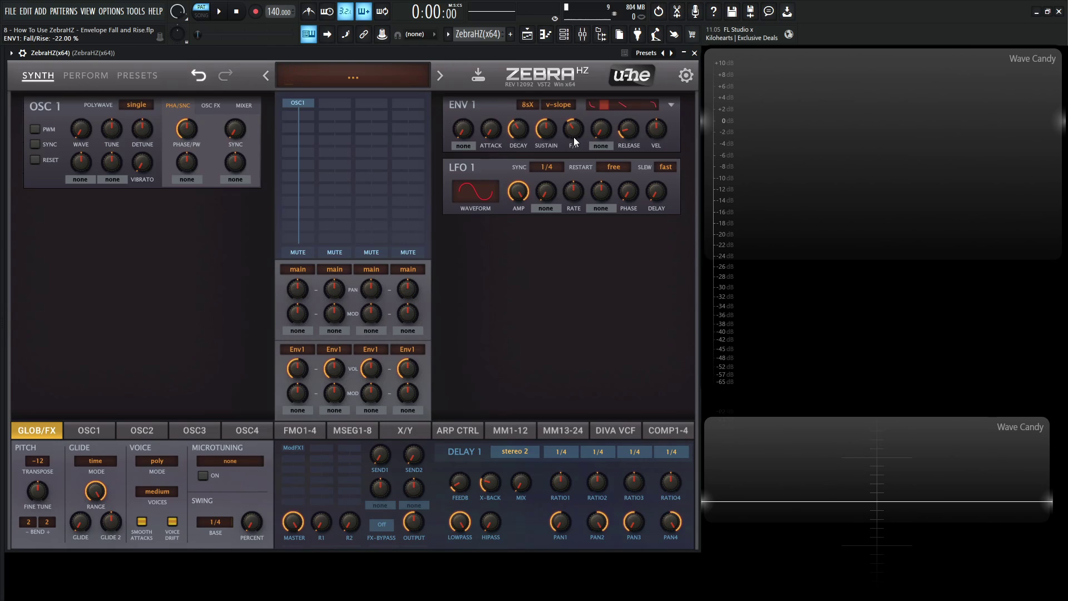
{"action": "key", "text": "w"}
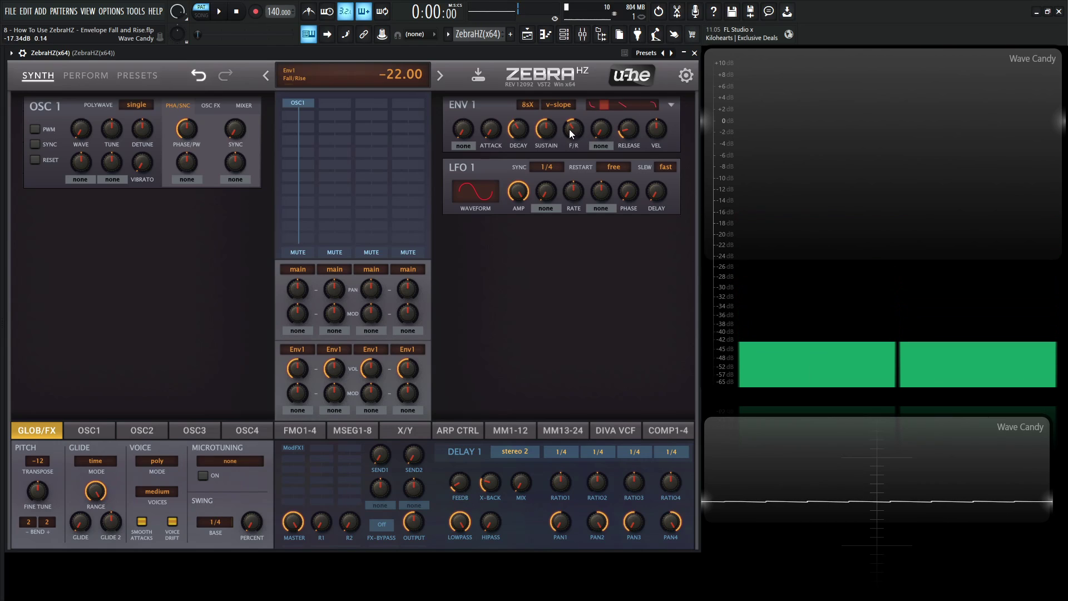
Compare Env 1 Fall/Rise at -84 and at -6, playing a note at each setting.
{"action": "left_click_drag", "start_coordinate": [573, 132], "coordinate": [573, 154]}
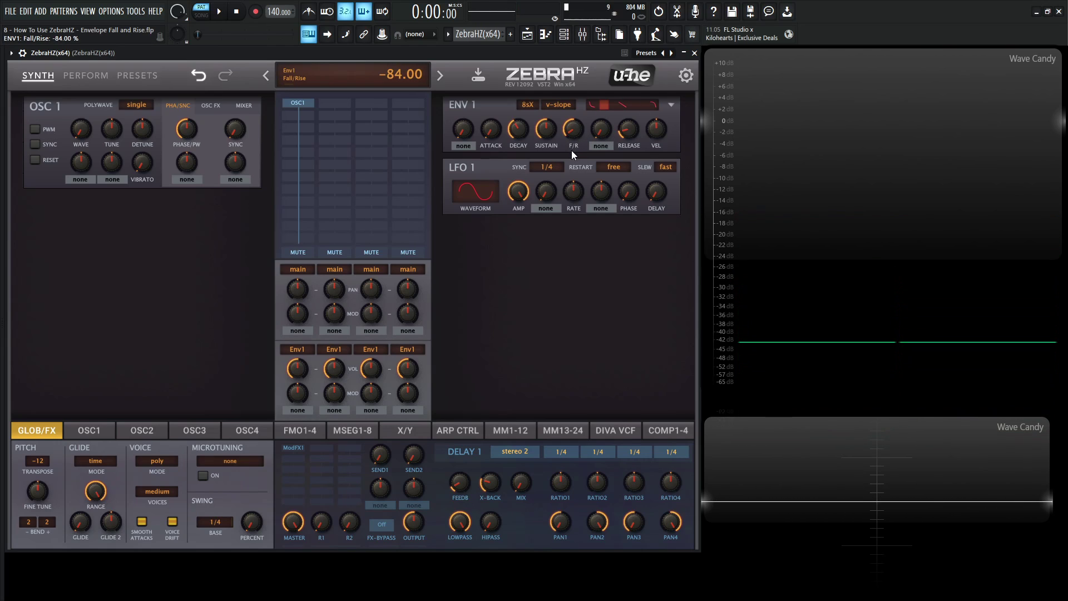
{"action": "key", "text": "x"}
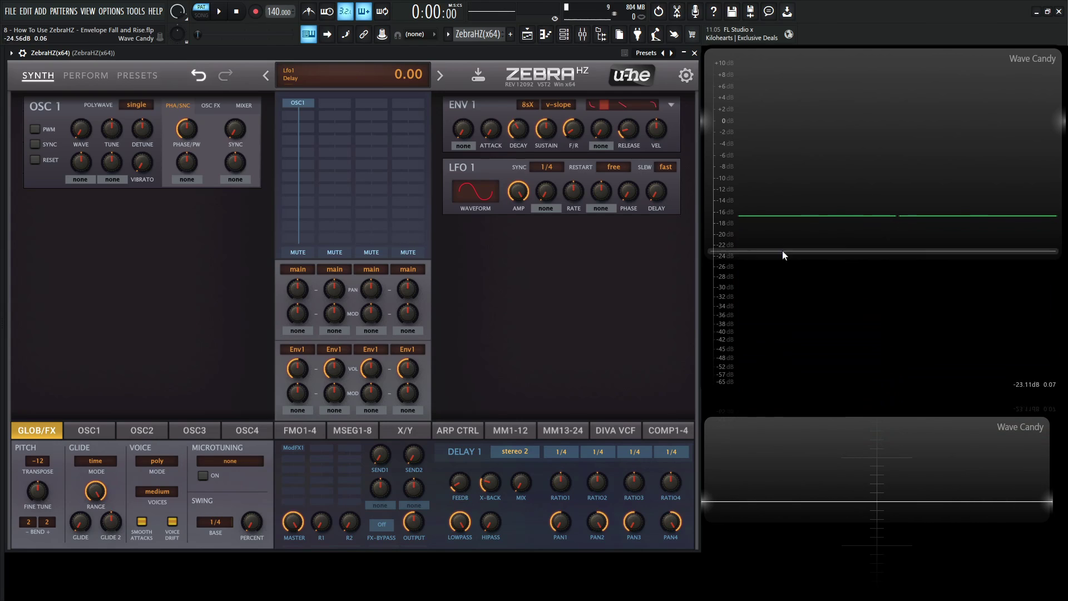
{"action": "left_click_drag", "start_coordinate": [579, 128], "coordinate": [575, 106]}
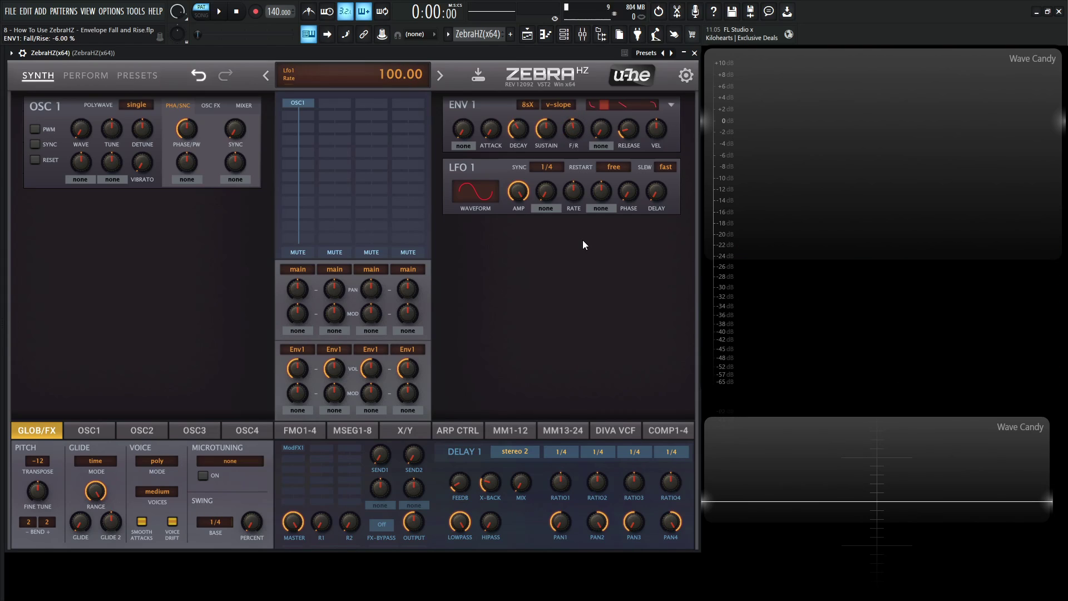
{"action": "key", "text": "w"}
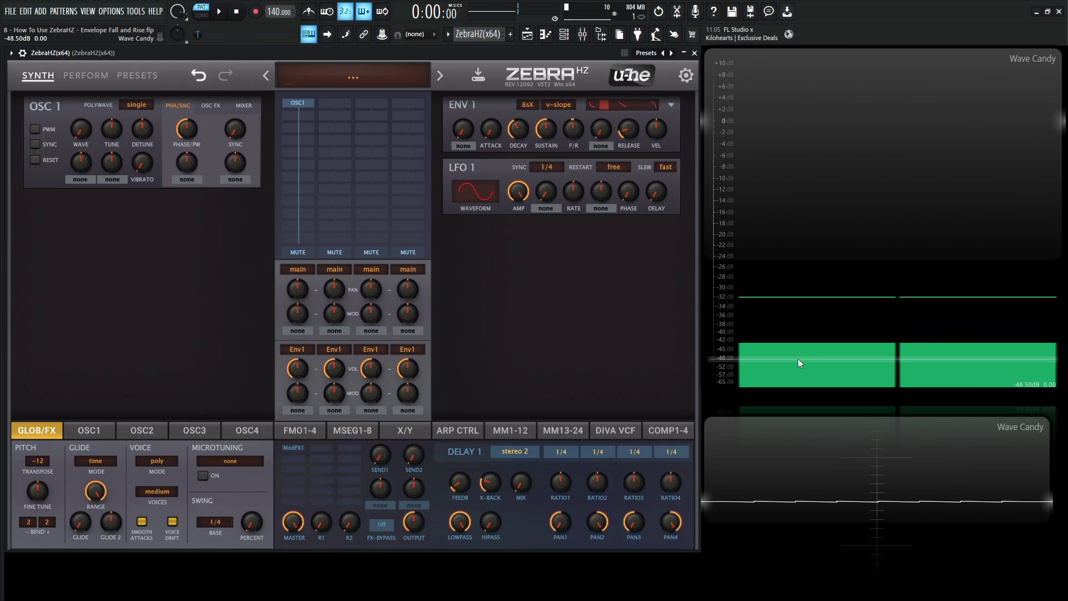
Lower the Env 1 sustain to 28.5, reset Fall/Rise to 0 and play test notes.
{"action": "mouse_move", "coordinate": [578, 134]}
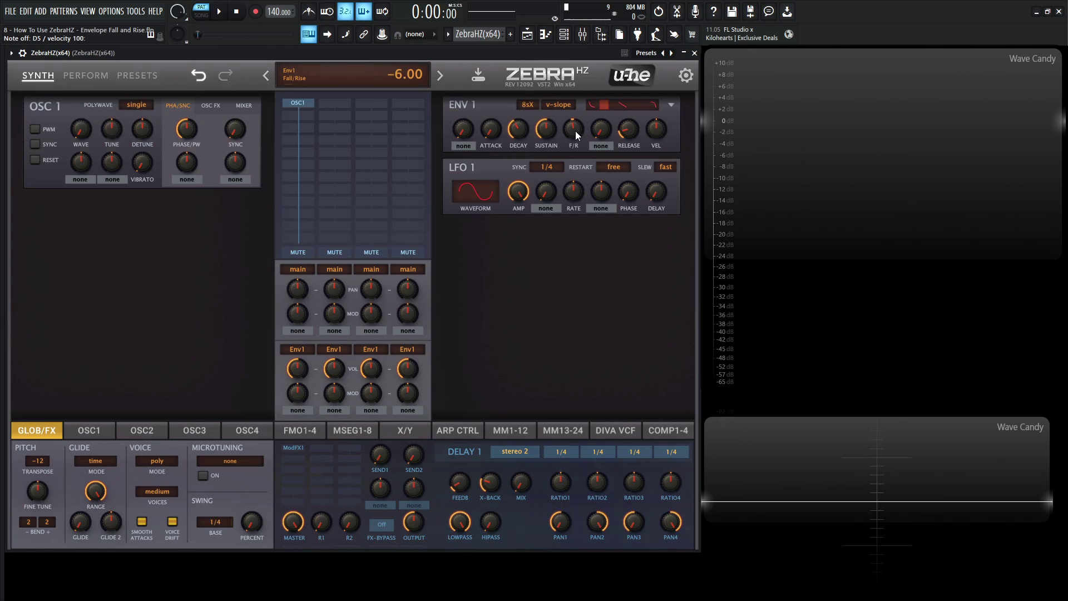
{"action": "left_click_drag", "start_coordinate": [575, 132], "coordinate": [543, 152]}
{"action": "double_click", "coordinate": [575, 131]}
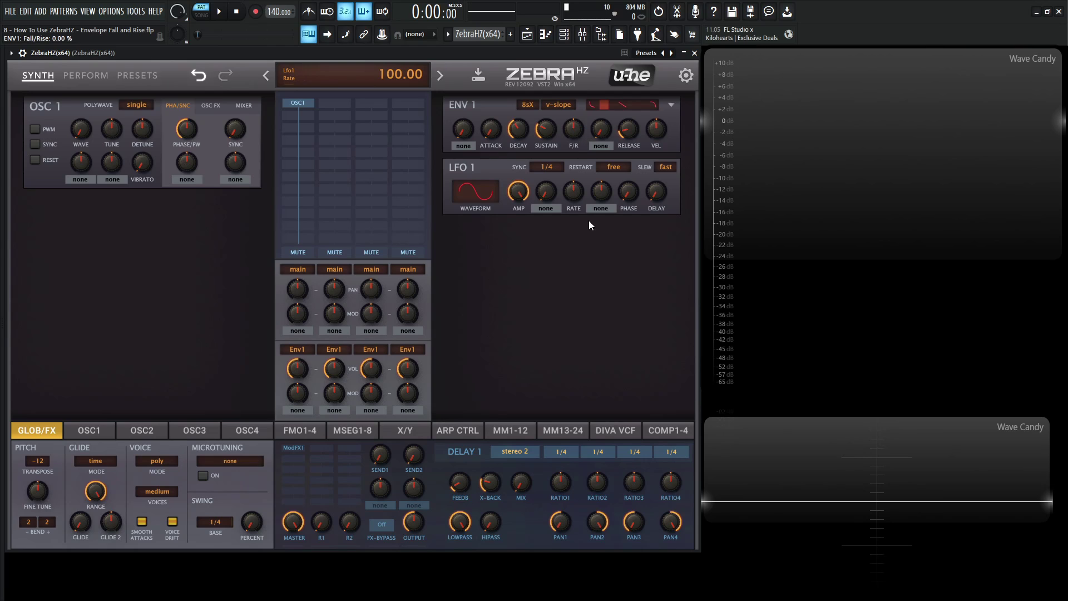
{"action": "key", "text": "w"}
{"action": "key", "text": "w"}
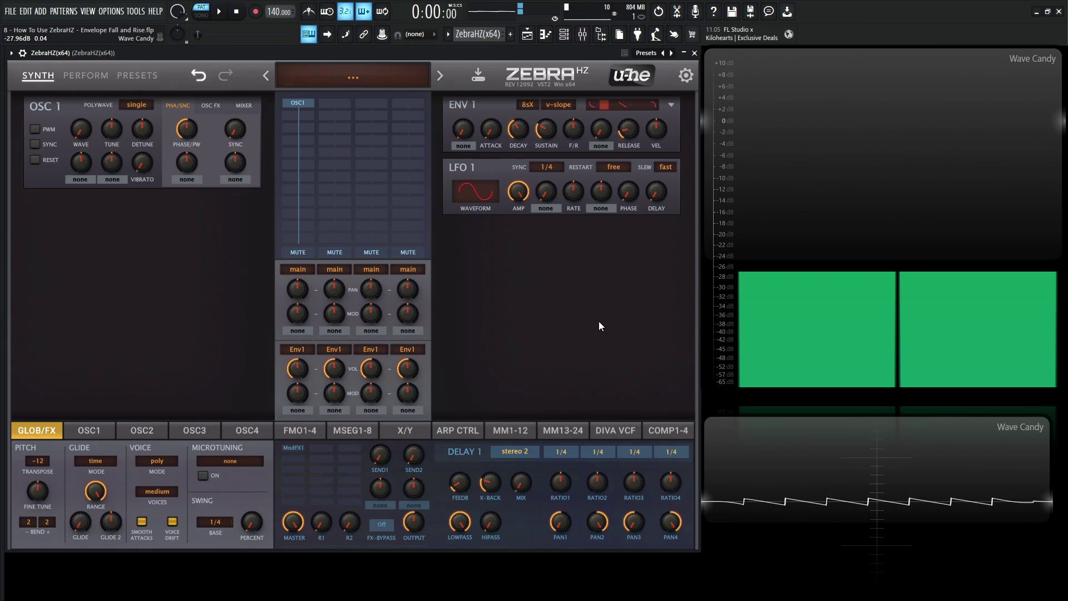
Raise Env 1 Fall/Rise to a moderate positive amount and further to 70, playing notes at both settings.
{"action": "mouse_move", "coordinate": [578, 129]}
{"action": "left_mouse_down"}
{"action": "mouse_move", "coordinate": [576, 119]}
{"action": "mouse_move", "coordinate": [585, 148]}
{"action": "left_mouse_up"}
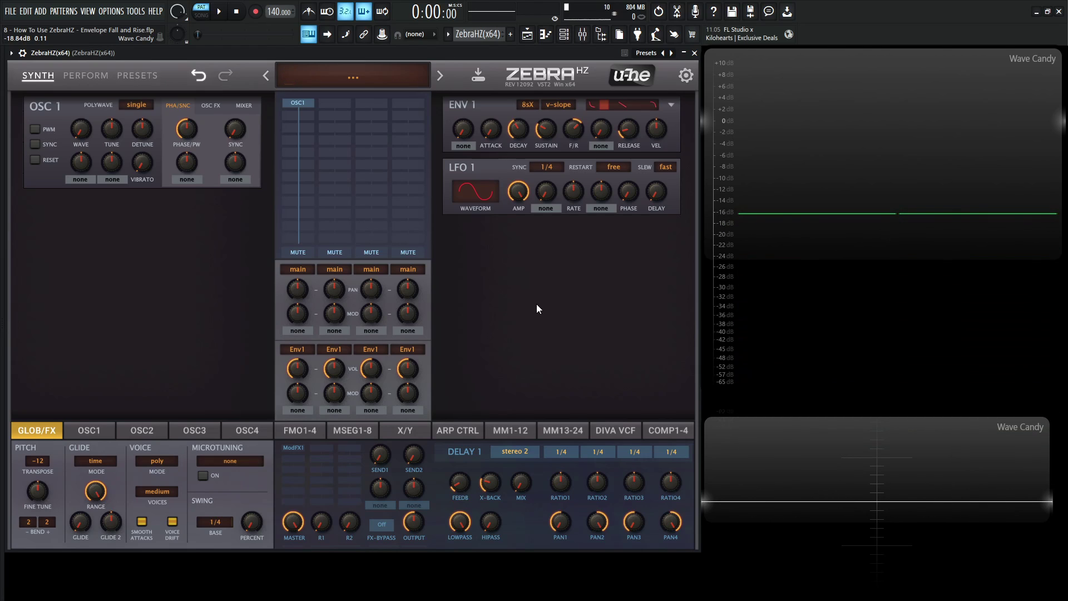
{"action": "key", "text": "w"}
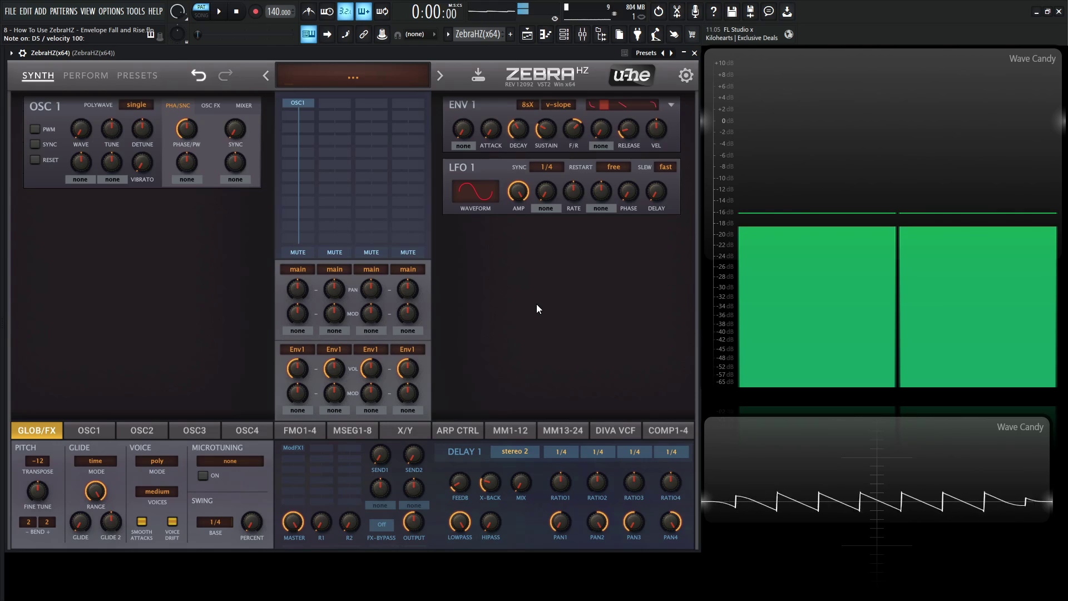
{"action": "left_click_drag", "start_coordinate": [573, 129], "coordinate": [573, 125]}
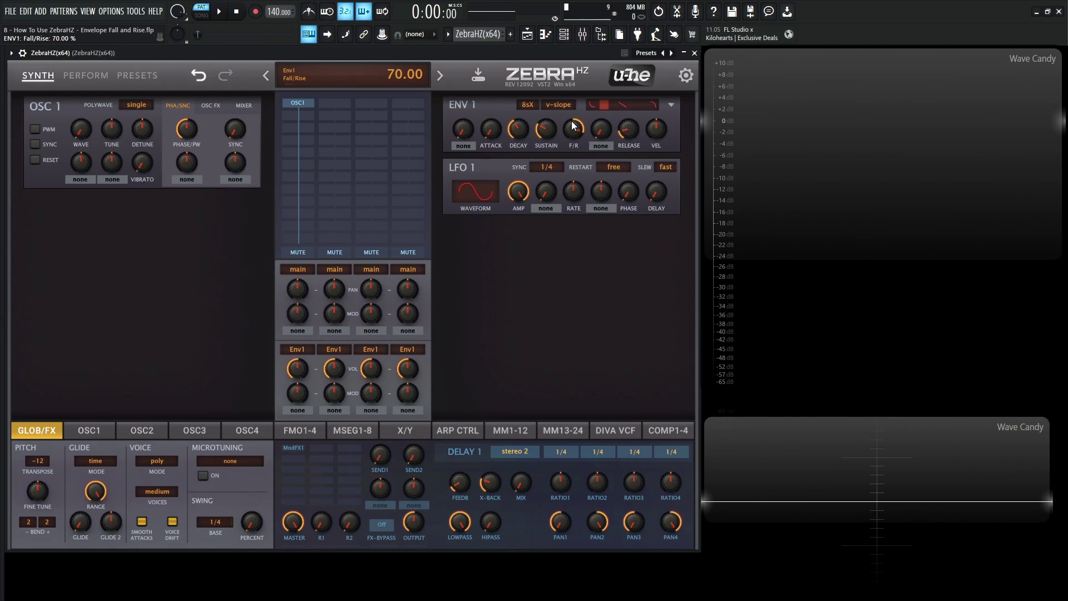
{"action": "key", "text": "x"}
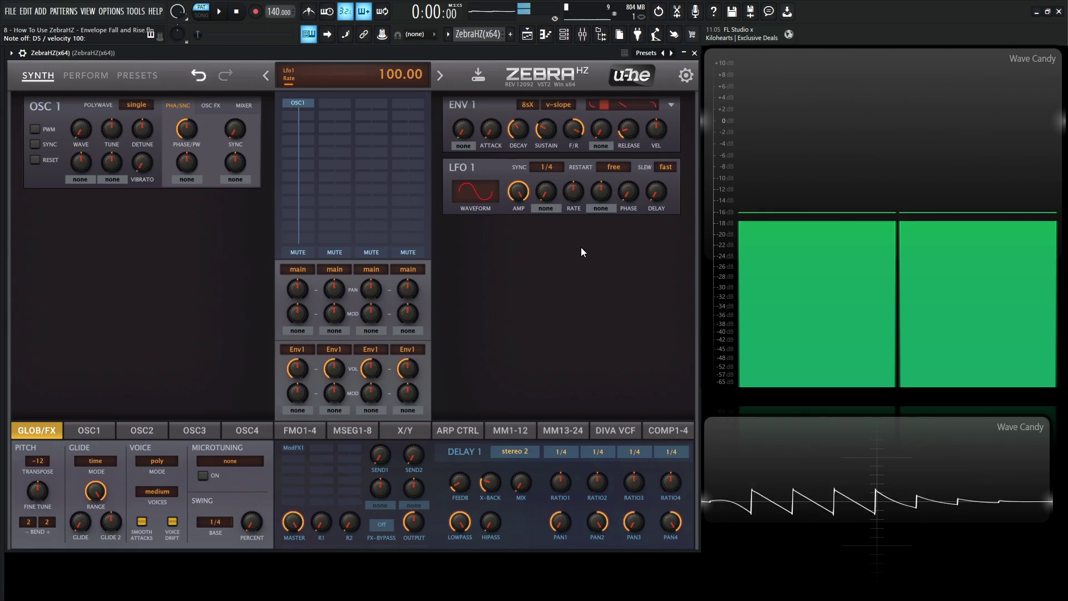
{"action": "key", "text": "z"}
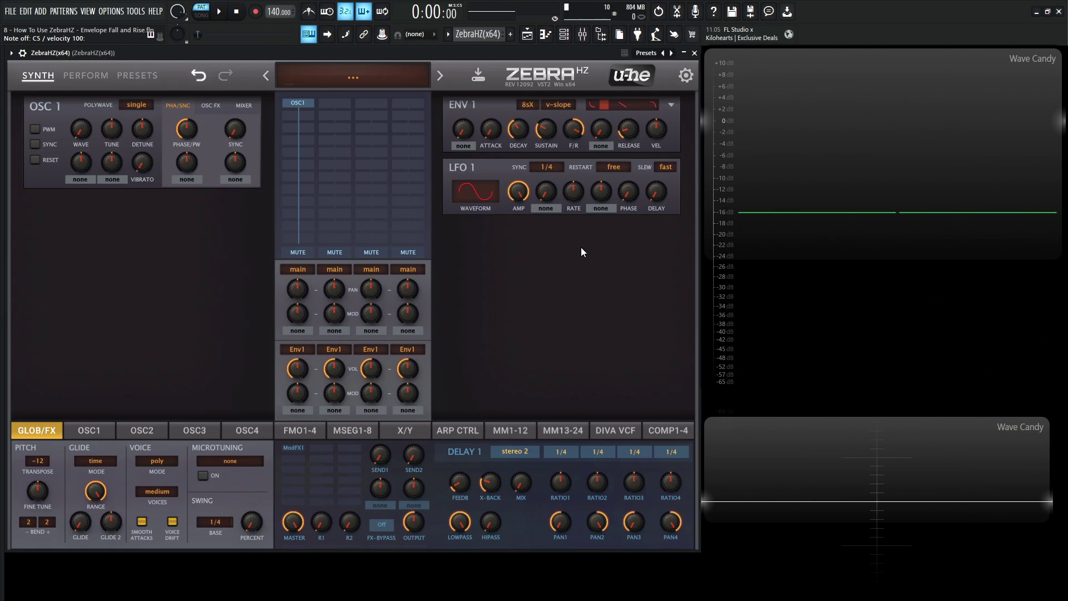
Reset Env 1 Fall/Rise to 0 and set the envelope's sustain mode to Sust2.
{"action": "double_click", "coordinate": [572, 131]}
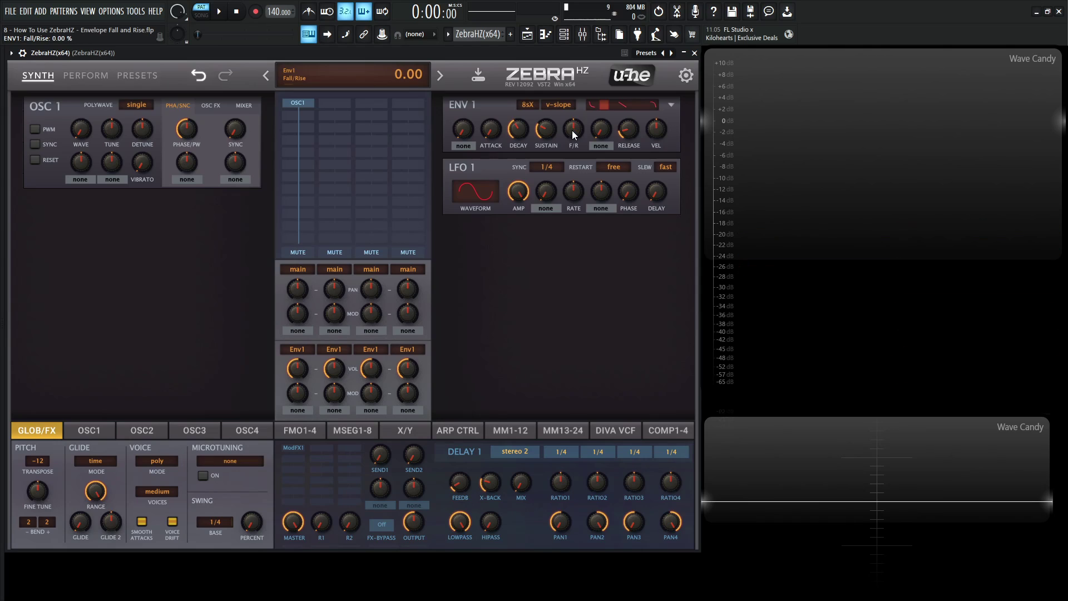
{"action": "left_click", "coordinate": [602, 145]}
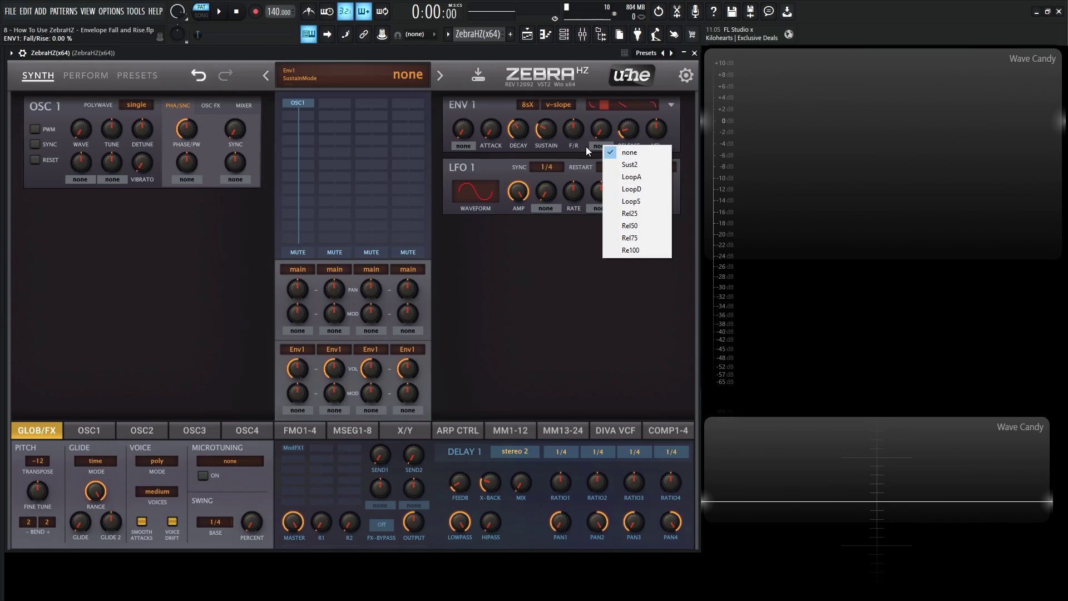
{"action": "left_click", "coordinate": [638, 166]}
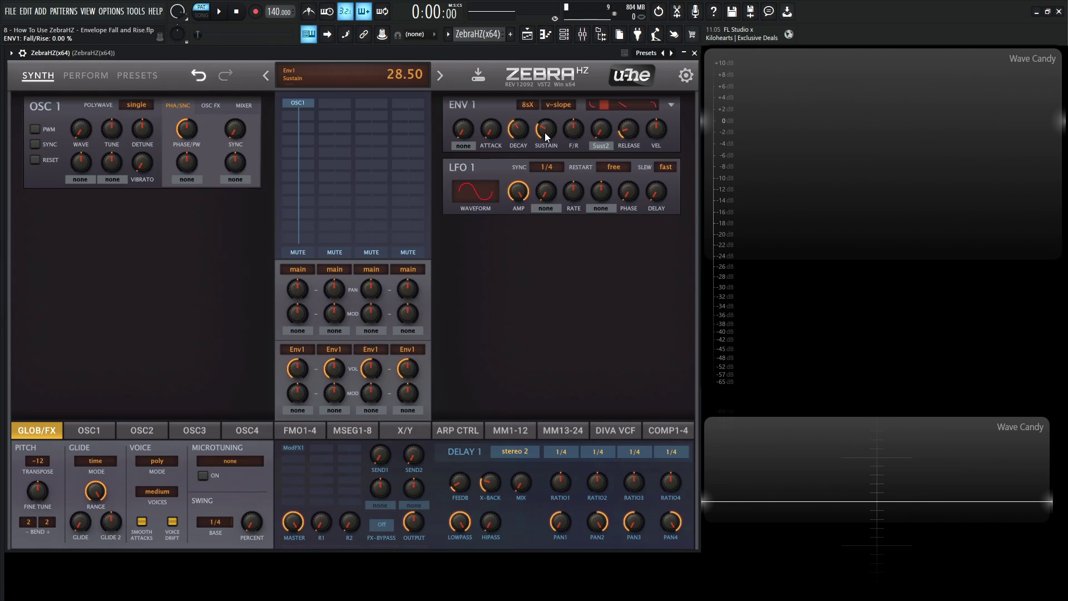
Raise the Env 1 sustain to 47 and slightly higher, playing notes to hear the fall to the second sustain level.
{"action": "left_click_drag", "start_coordinate": [545, 131], "coordinate": [544, 109]}
{"action": "key", "text": "w"}
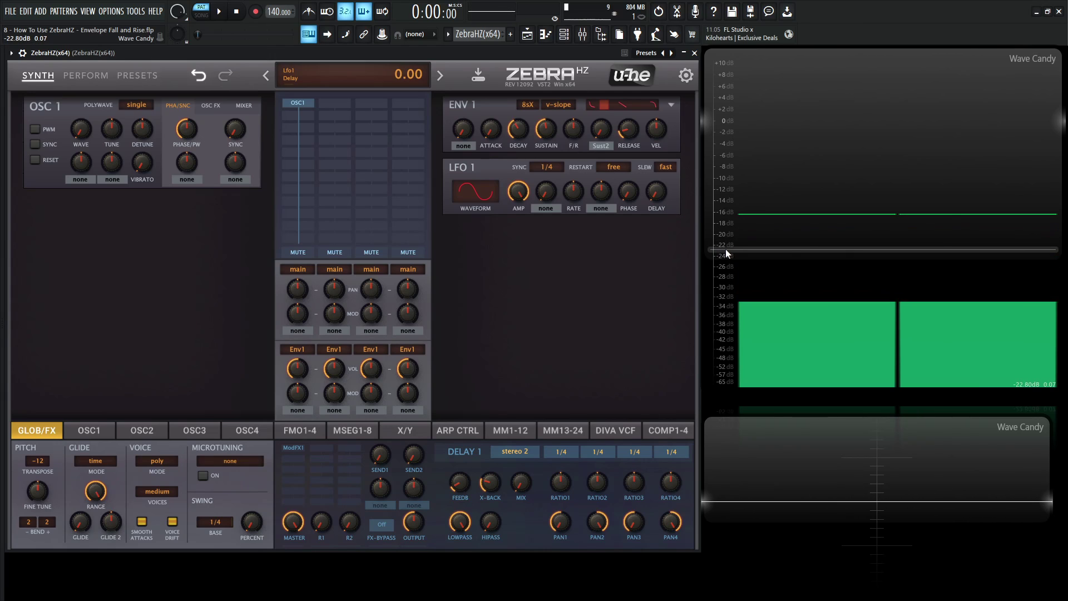
{"action": "key", "text": "w"}
{"action": "key", "text": "x"}
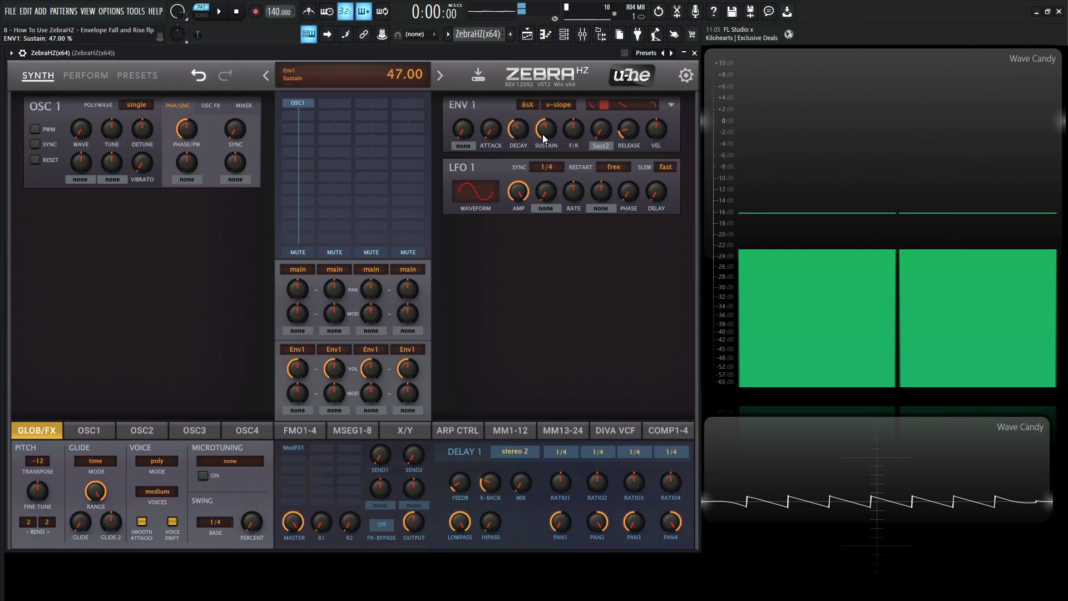
{"action": "left_click_drag", "start_coordinate": [544, 137], "coordinate": [544, 130]}
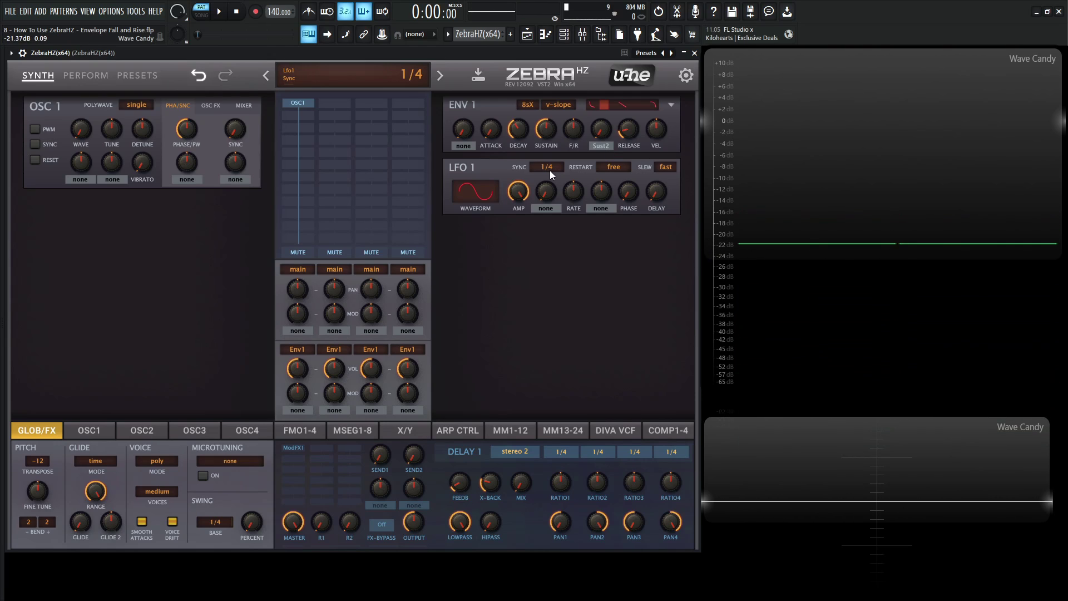
{"action": "key", "text": "x"}
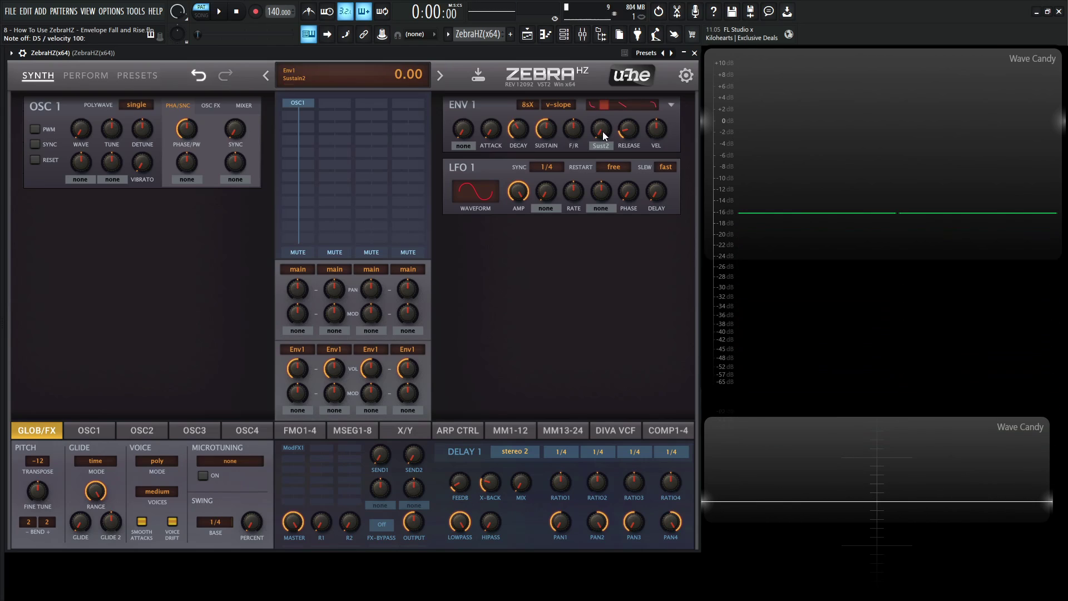
Set the Env 1 second sustain level to 15 and Fall/Rise to -54, and play a note.
{"action": "left_click_drag", "start_coordinate": [602, 131], "coordinate": [572, 142]}
{"action": "key", "text": "x"}
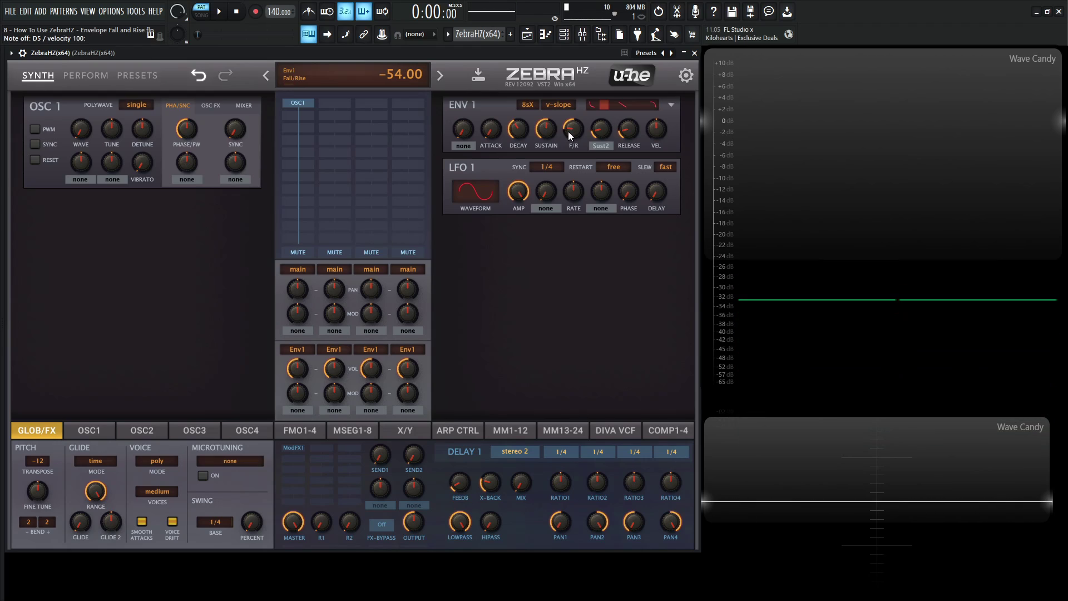
Bring the negative Env 1 Fall/Rise amount closer to zero and play test notes.
{"action": "left_click_drag", "start_coordinate": [575, 135], "coordinate": [573, 114]}
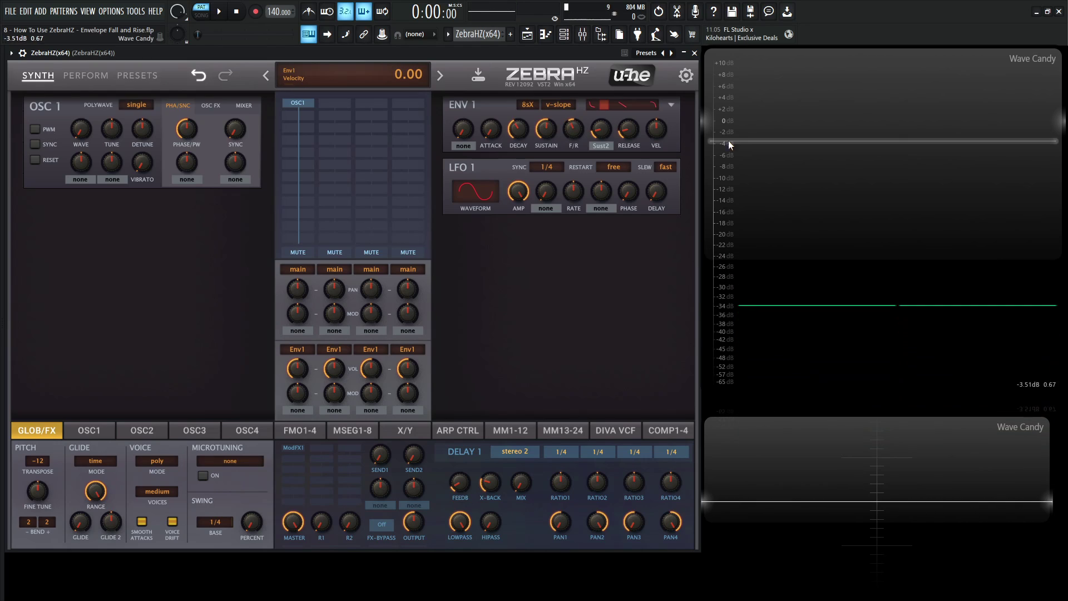
{"action": "key", "text": "x"}
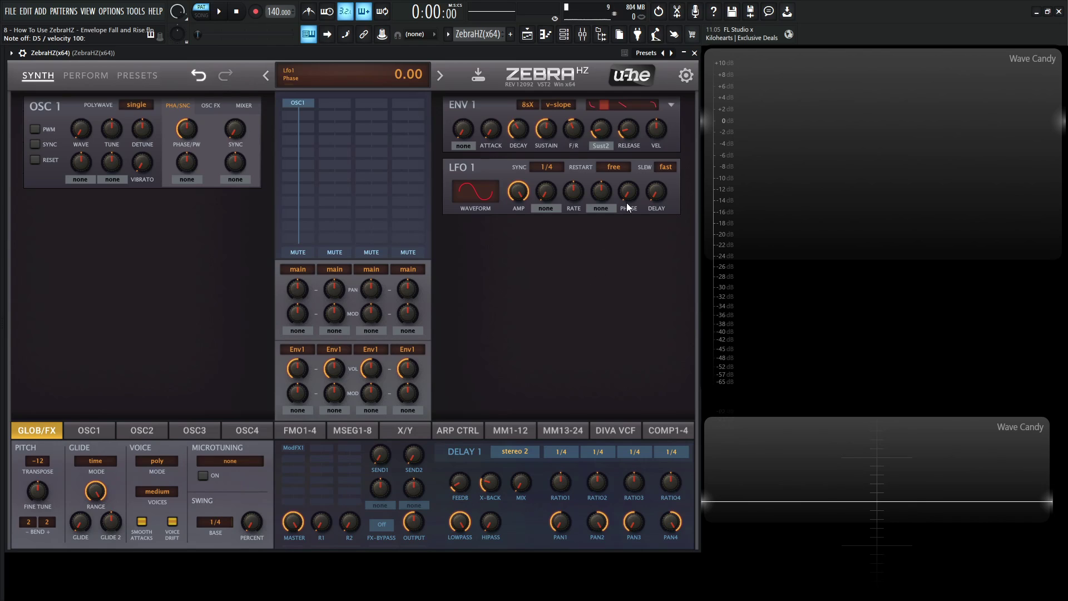
{"action": "key", "text": "w"}
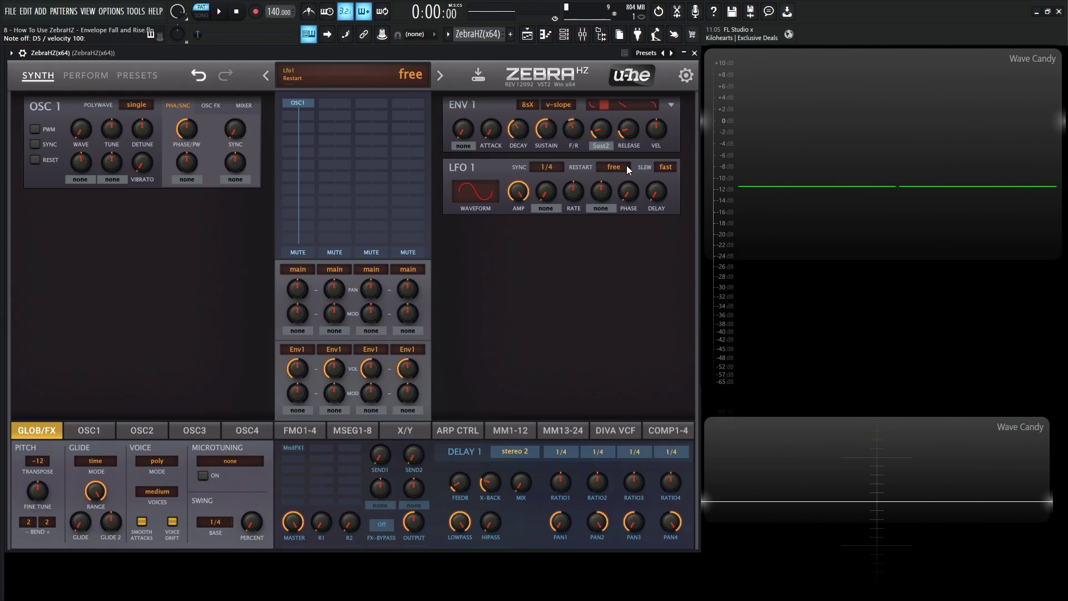
Set the Env 1 sustain to 11.5, raise the second sustain level well above it and play test notes.
{"action": "left_click_drag", "start_coordinate": [551, 134], "coordinate": [539, 179]}
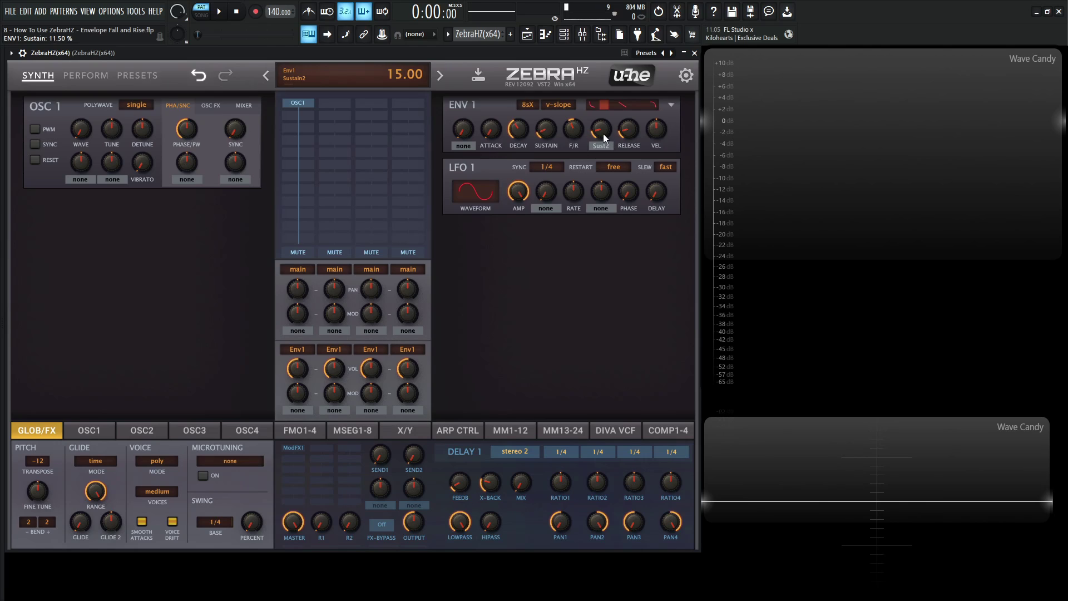
{"action": "left_click_drag", "start_coordinate": [602, 134], "coordinate": [599, 94]}
{"action": "key", "text": "d"}
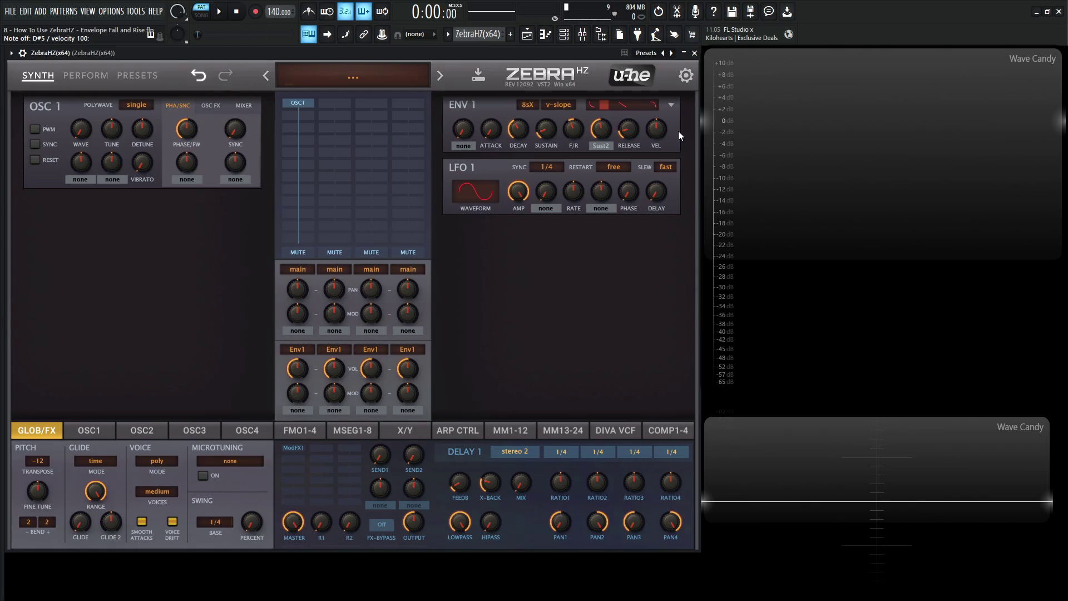
{"action": "mouse_move", "coordinate": [598, 131]}
{"action": "key", "text": "w"}
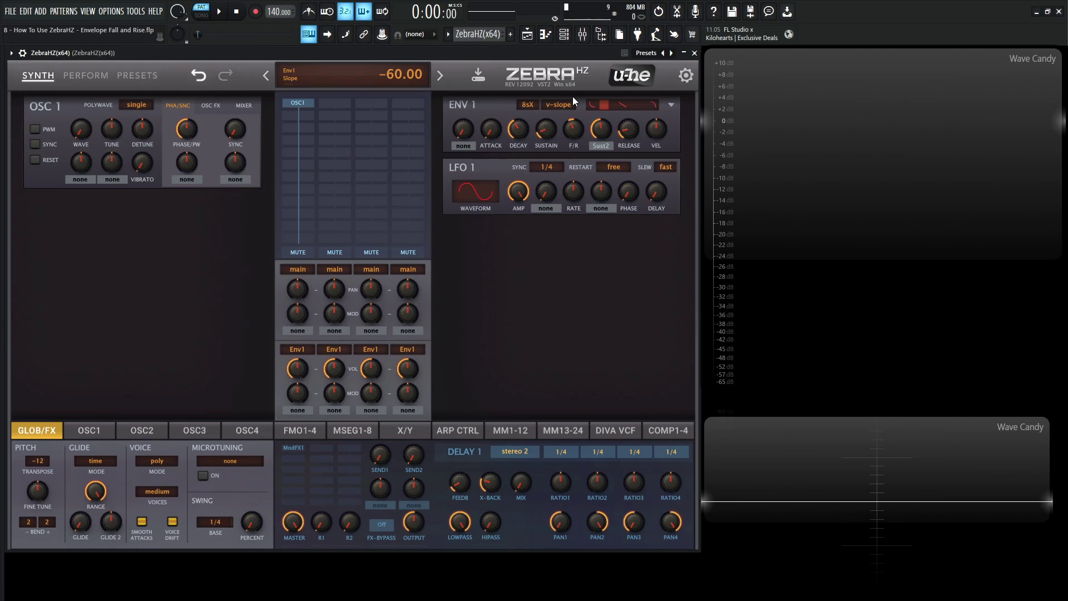
{"action": "key", "text": "x"}
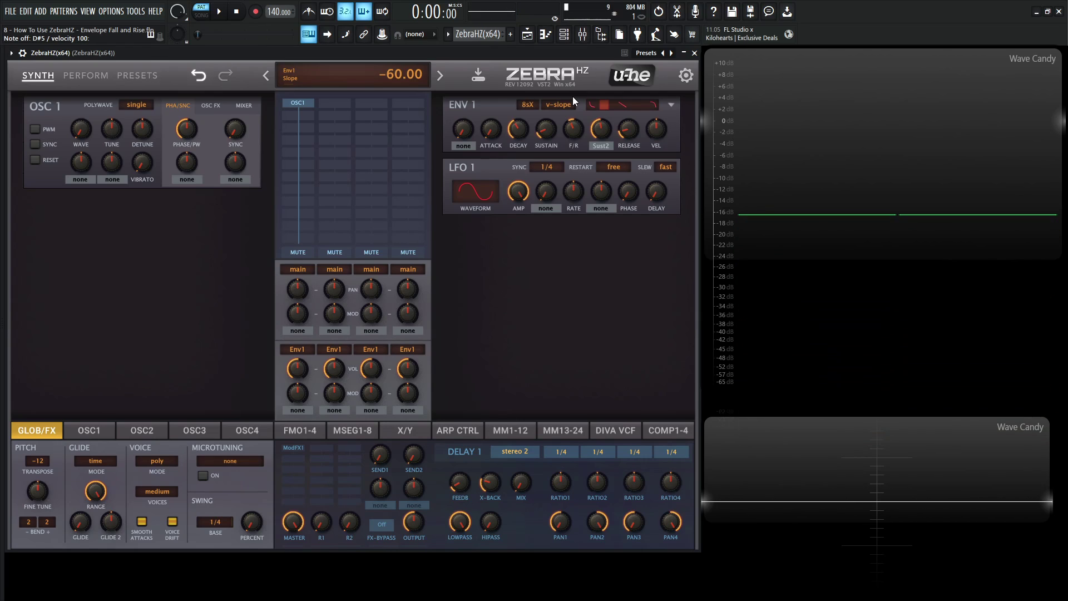
Play a last test note with the current envelope and reinitialize the patch.
{"action": "key", "text": "x"}
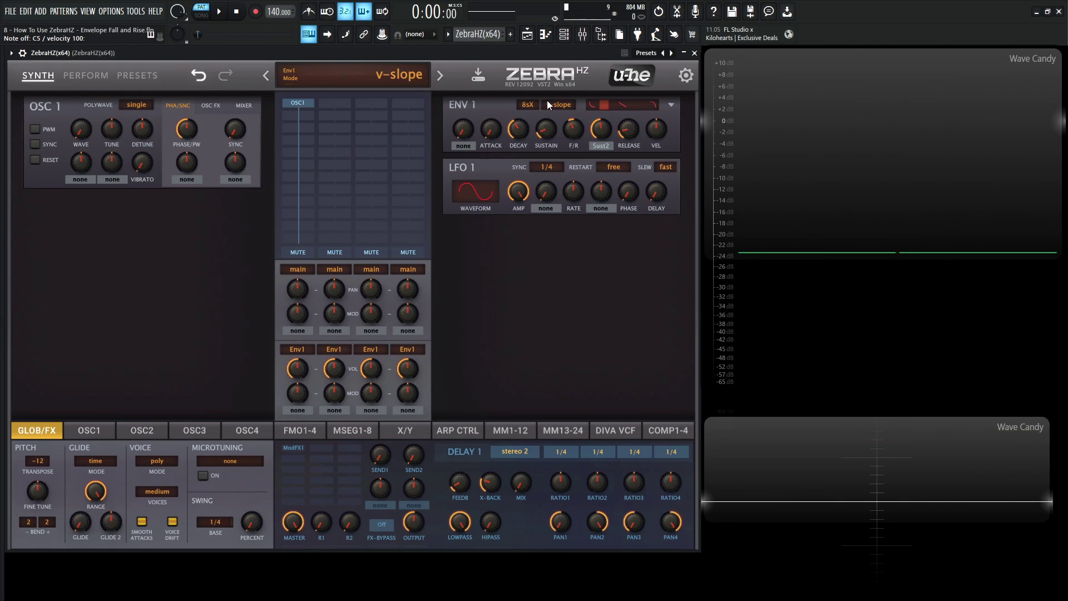
{"action": "right_click", "coordinate": [341, 74]}
{"action": "left_click", "coordinate": [350, 80]}
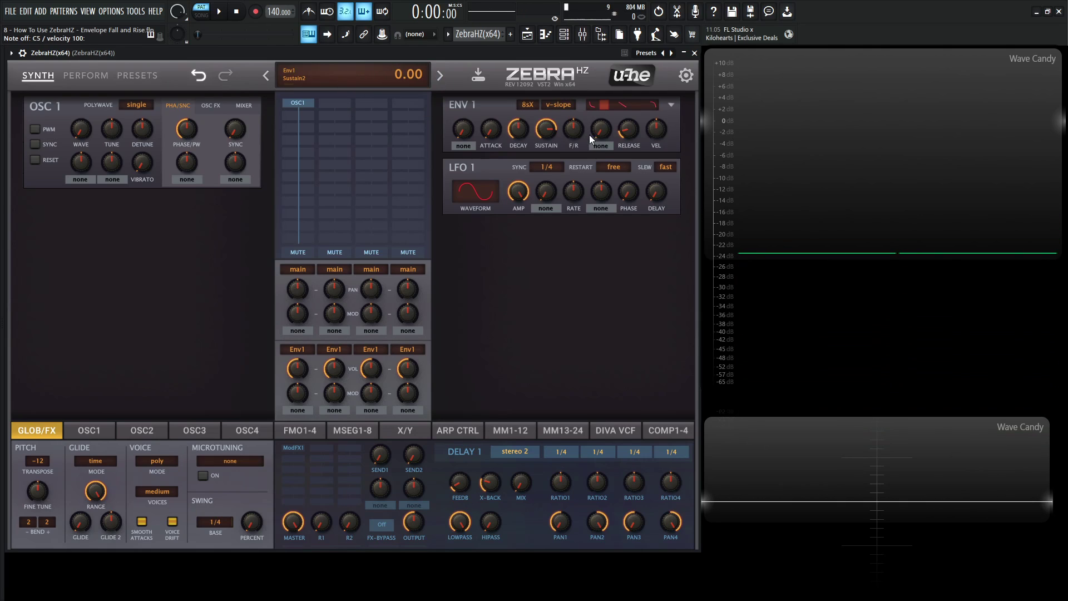
Set the Env 1 sustain mode to Rel25 and sustain to 52, add a slightly negative Fall/Rise and play test notes.
{"action": "left_click", "coordinate": [600, 145]}
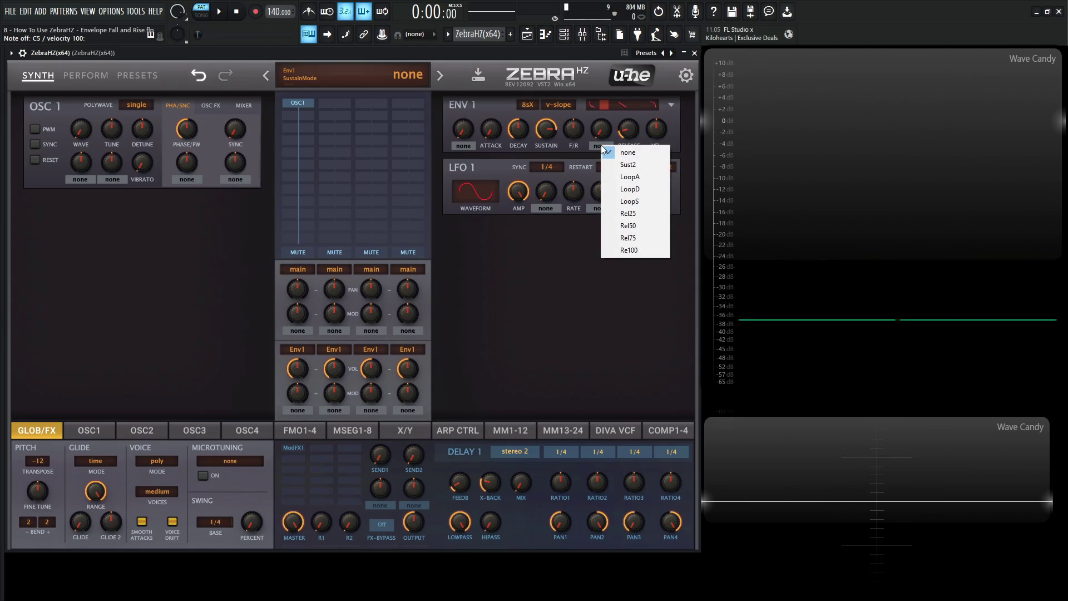
{"action": "left_click", "coordinate": [643, 215]}
{"action": "left_click_drag", "start_coordinate": [524, 131], "coordinate": [549, 164]}
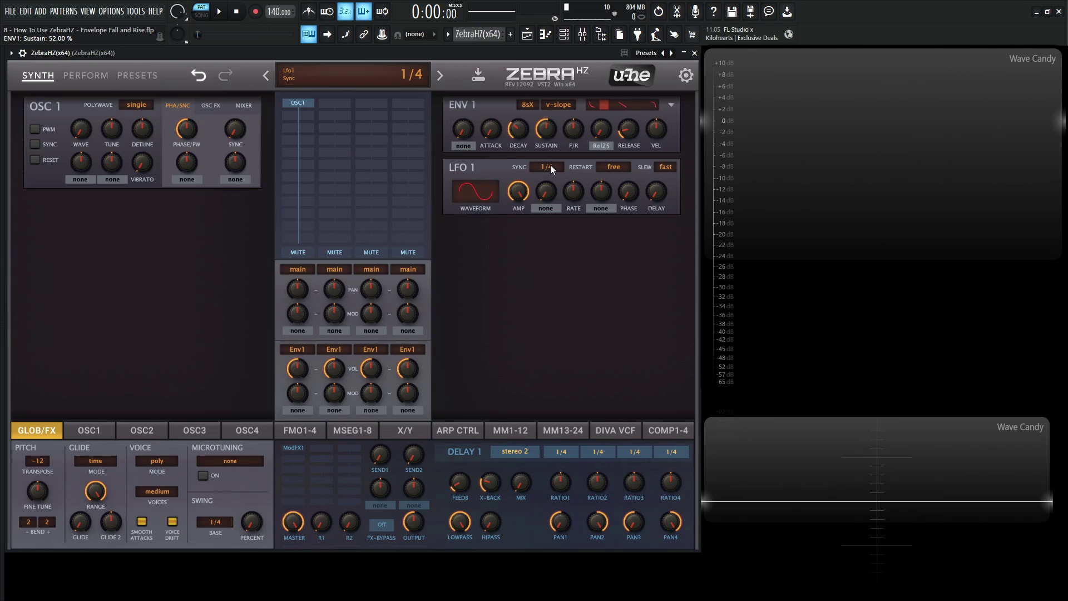
{"action": "key", "text": "w"}
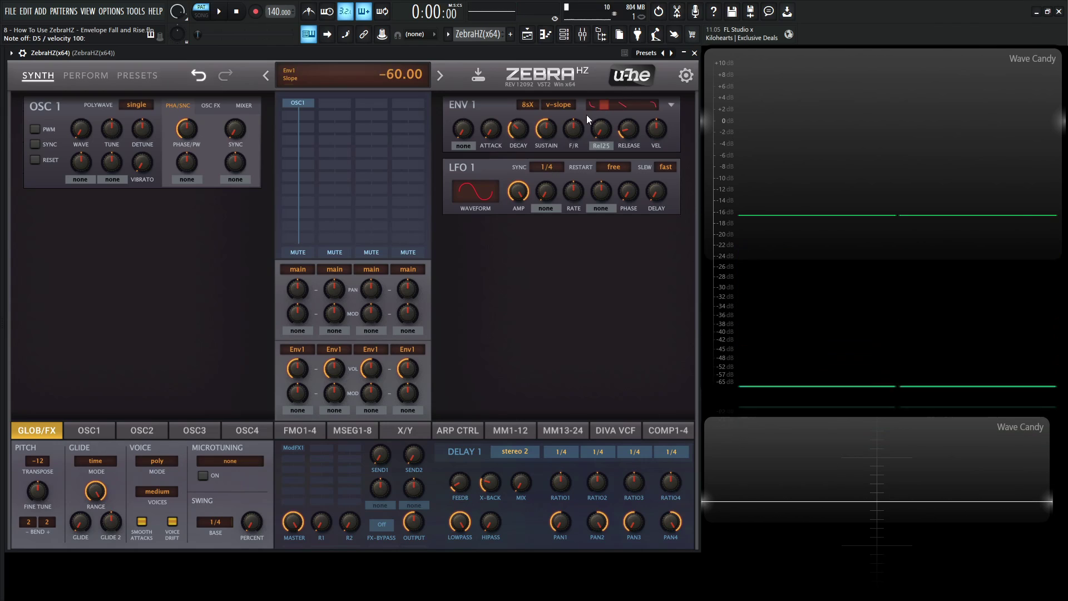
{"action": "left_click_drag", "start_coordinate": [578, 126], "coordinate": [576, 130]}
{"action": "key", "text": "w"}
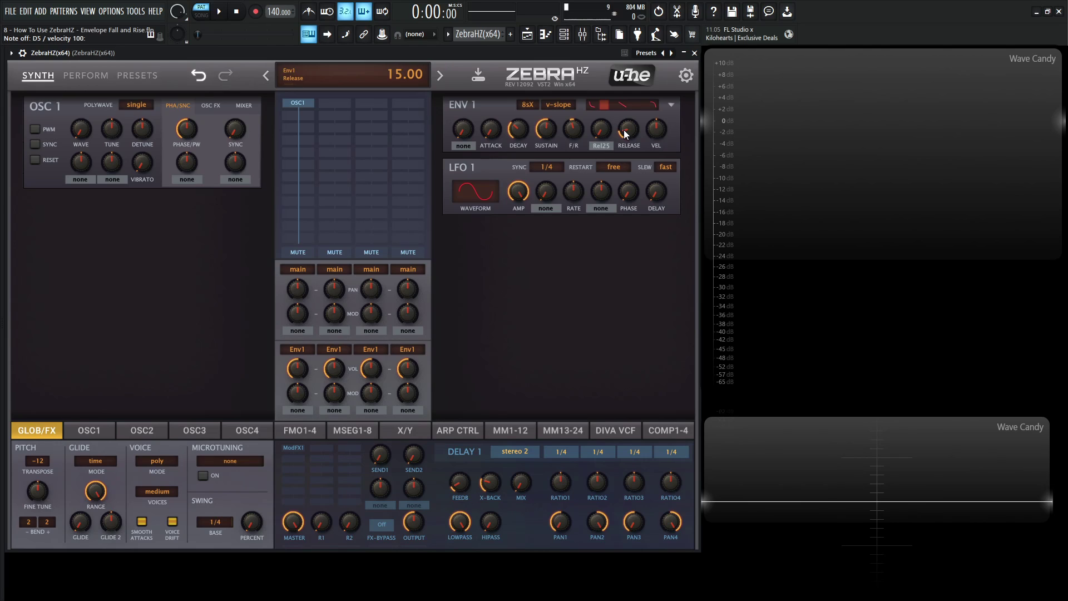
Set the Env 1 release to 10 and the Rel25 second sustain level to 50, and play test notes.
{"action": "left_click_drag", "start_coordinate": [625, 137], "coordinate": [591, 69]}
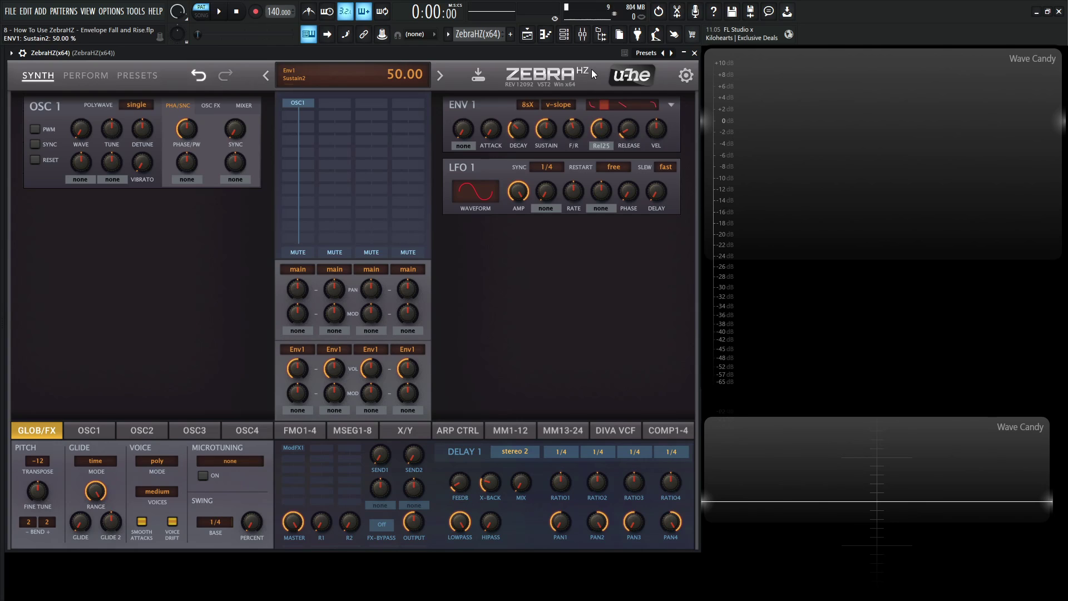
{"action": "key", "text": "x"}
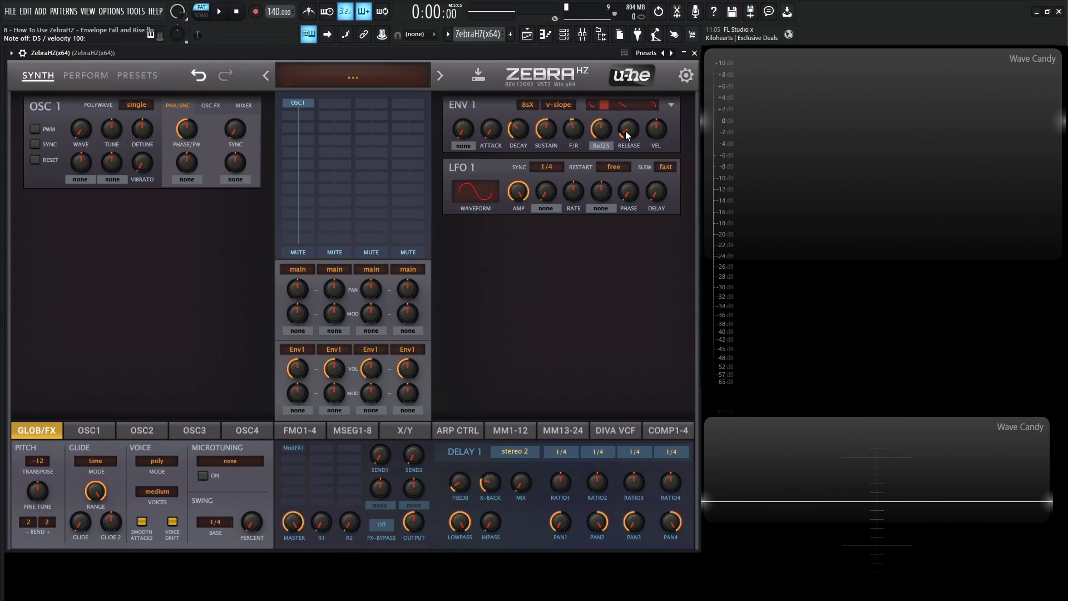
{"action": "key", "text": "x"}
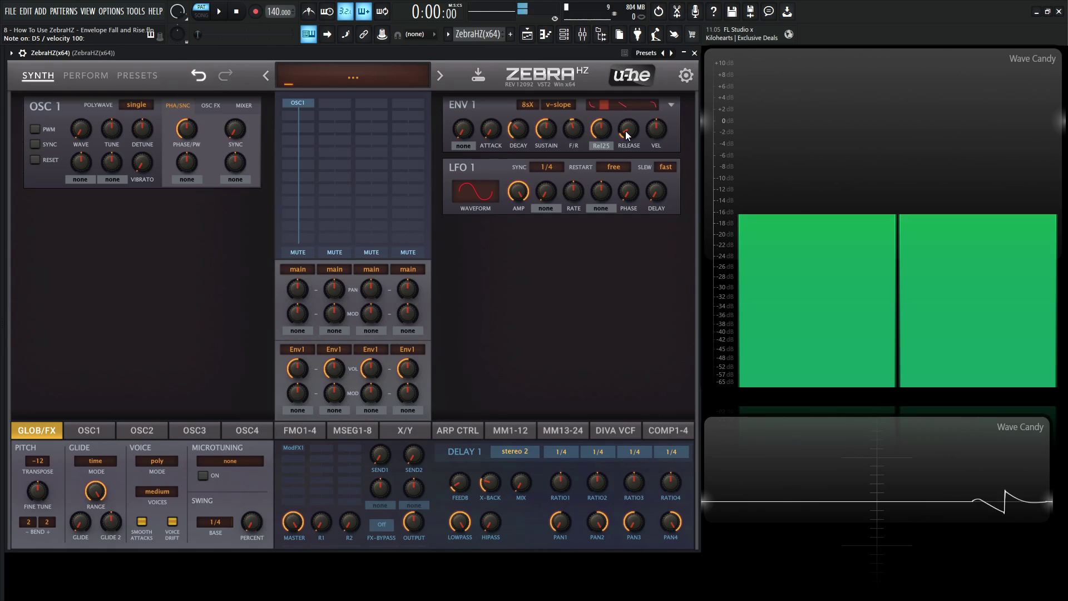
{"action": "key", "text": "x"}
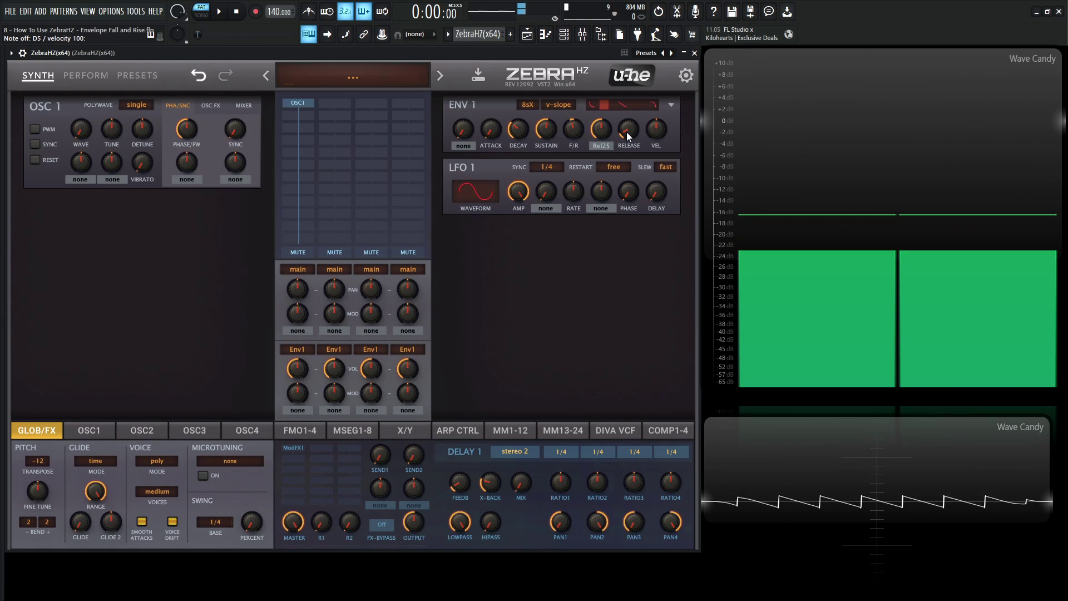
{"action": "key", "text": "x"}
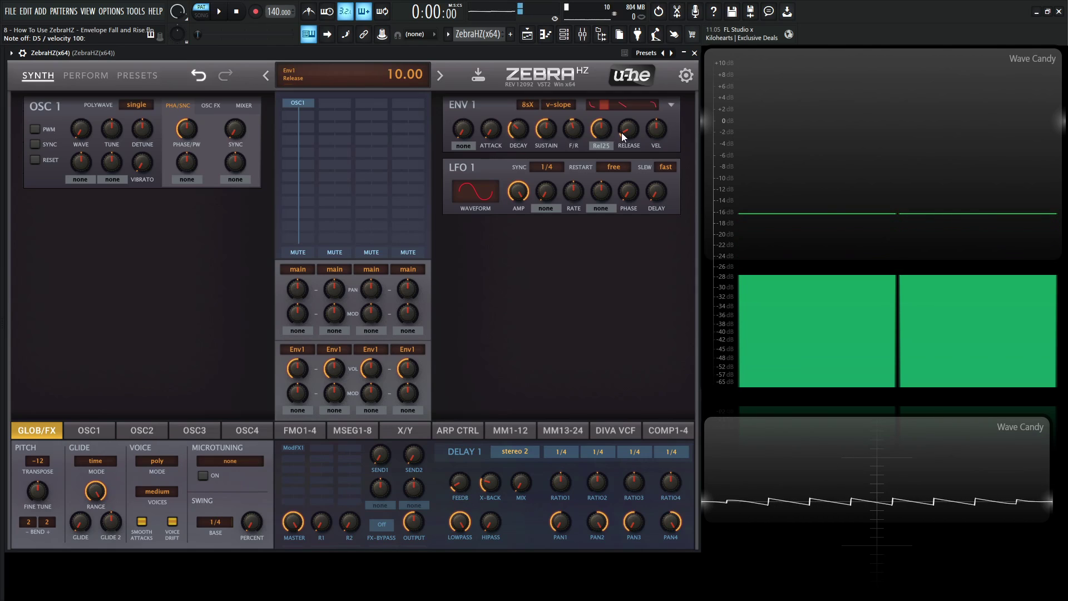
Try longer Env 1 release times with the second sustain level raised and then lowered, playing notes to compare the release stage.
{"action": "left_click_drag", "start_coordinate": [622, 132], "coordinate": [605, 105]}
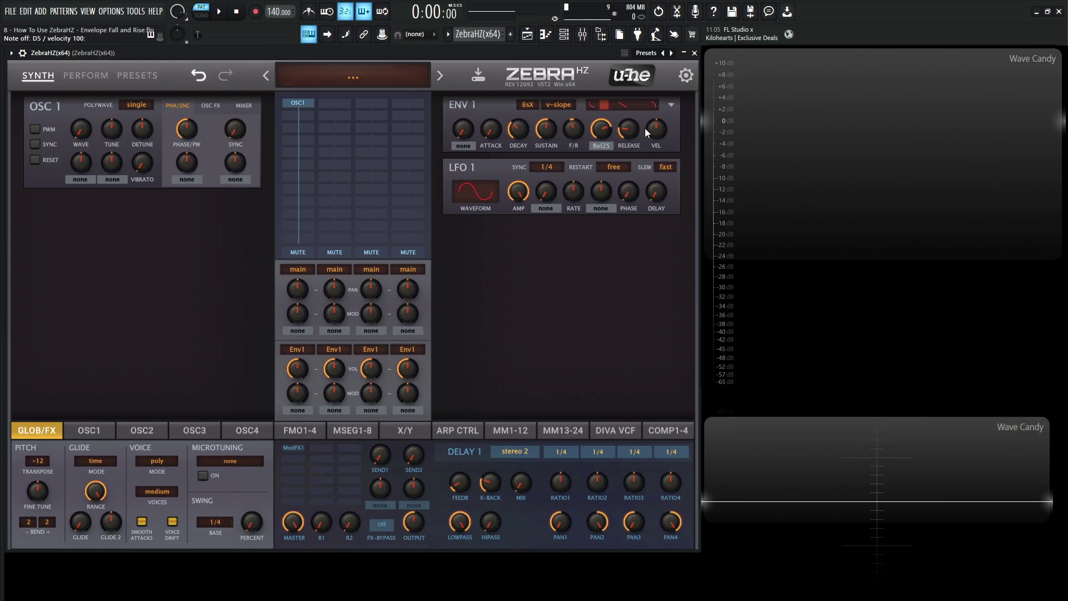
{"action": "key", "text": "x"}
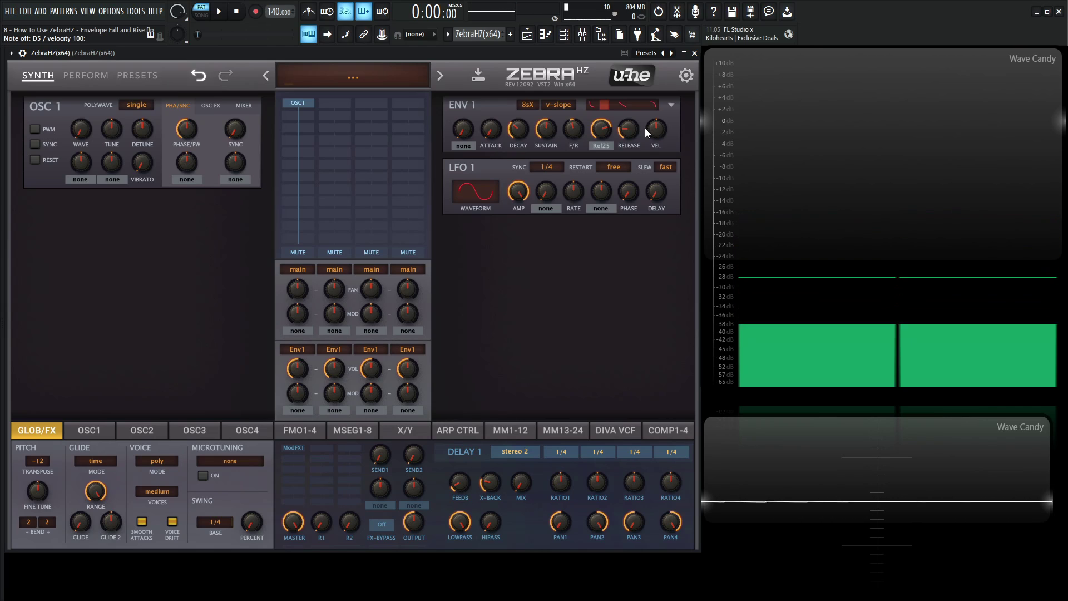
{"action": "left_click_drag", "start_coordinate": [629, 129], "coordinate": [627, 69]}
{"action": "left_click_drag", "start_coordinate": [602, 128], "coordinate": [603, 176]}
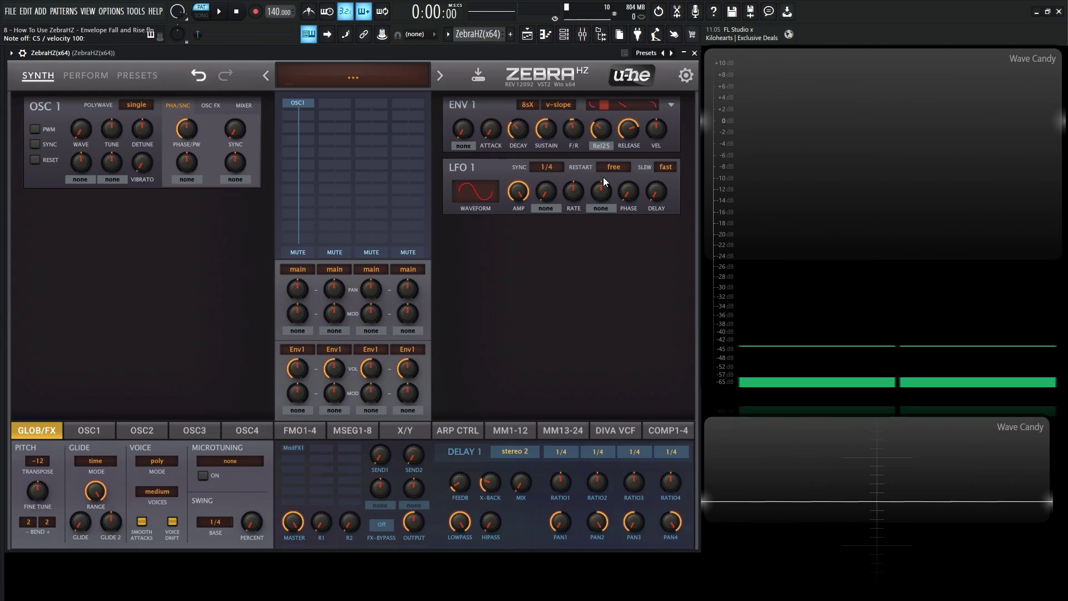
{"action": "left_click", "coordinate": [606, 146]}
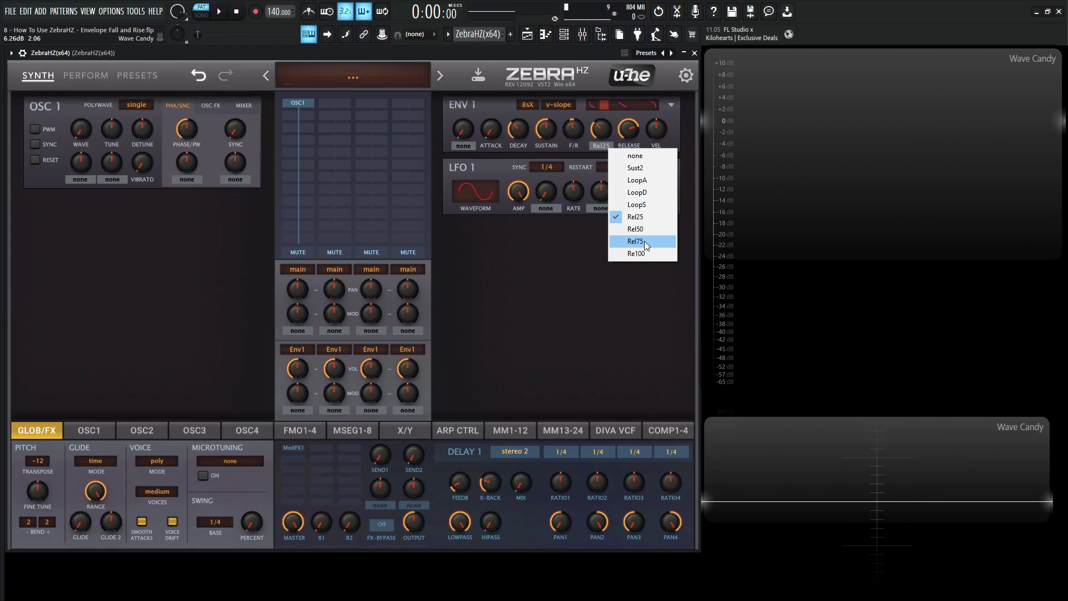
{"action": "left_click", "coordinate": [560, 255]}
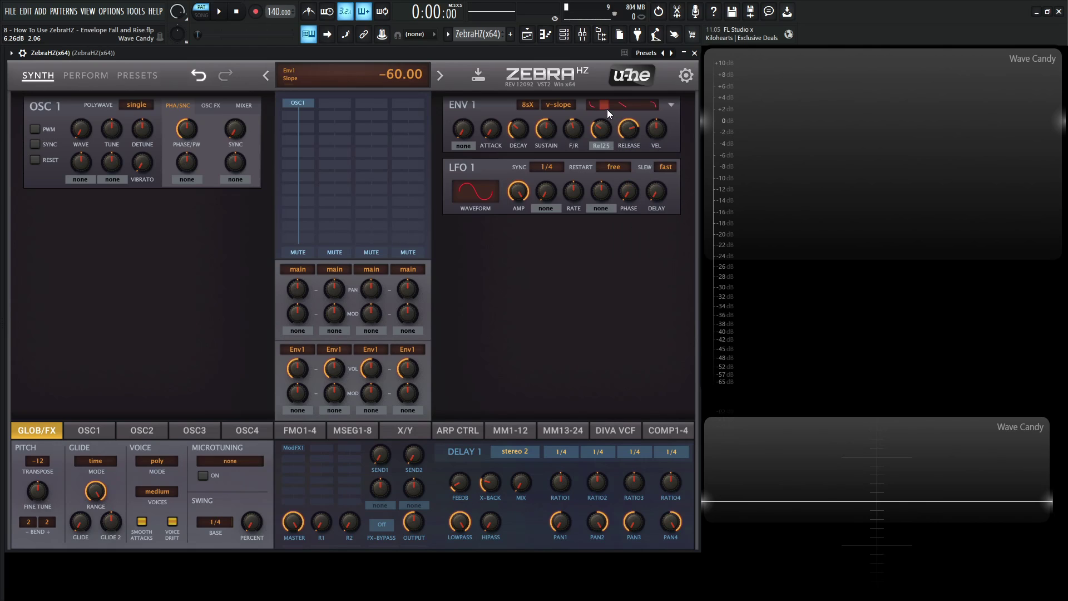
Reinitialize the patch, shorten the Env 1 decay and set its sustain to 43.
{"action": "left_click", "coordinate": [392, 80]}
{"action": "left_click", "coordinate": [403, 86]}
{"action": "left_click_drag", "start_coordinate": [522, 131], "coordinate": [543, 174]}
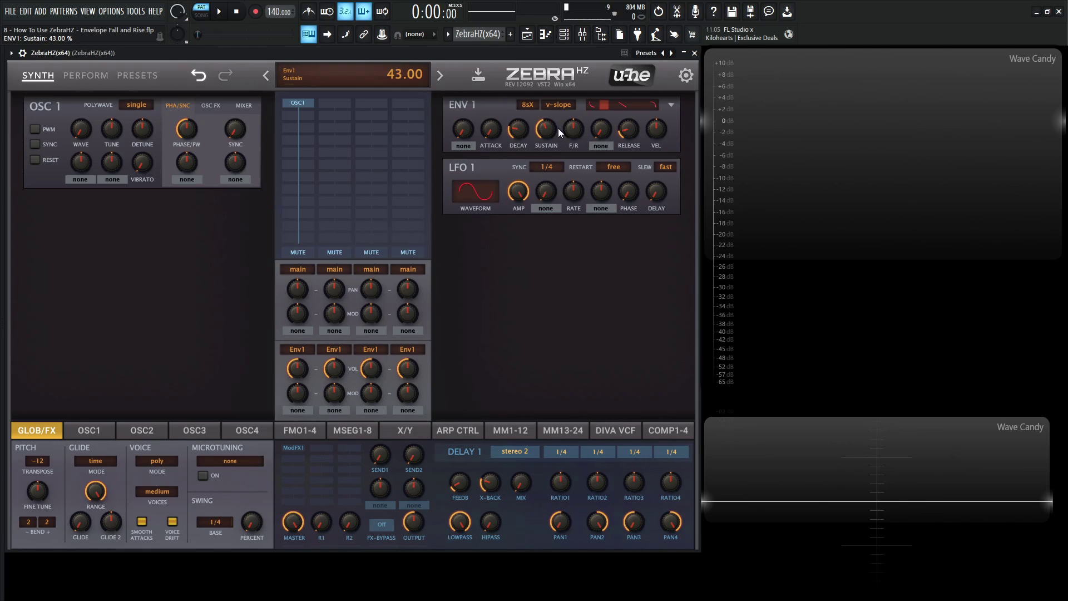
Set the Env 1 sustain mode to Rel25 with Fall/Rise at -16, and play test notes.
{"action": "left_click", "coordinate": [599, 147]}
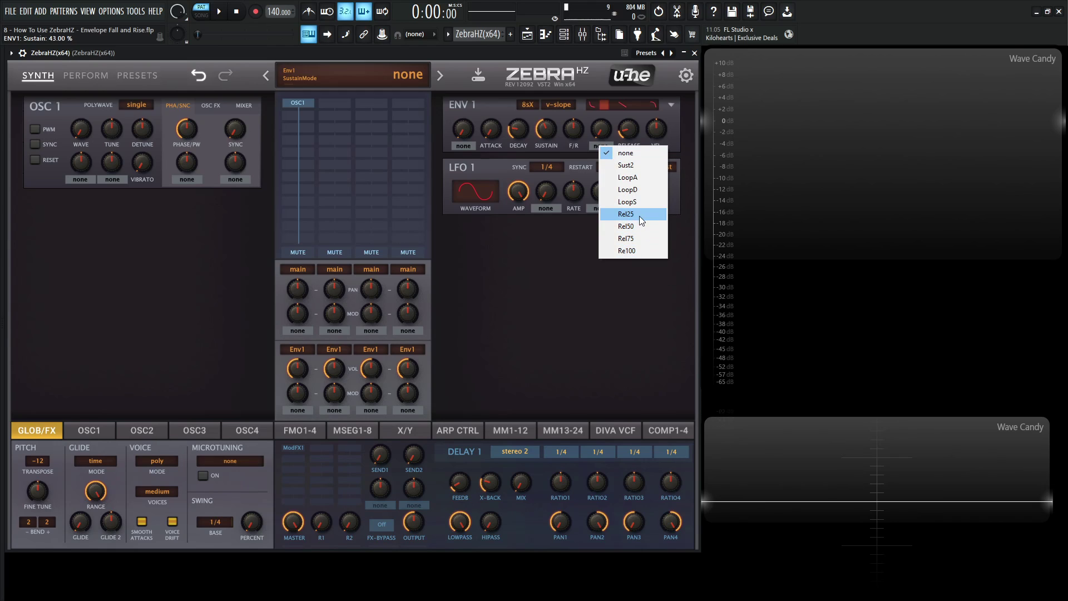
{"action": "left_click", "coordinate": [638, 214]}
{"action": "left_click_drag", "start_coordinate": [577, 128], "coordinate": [577, 131]}
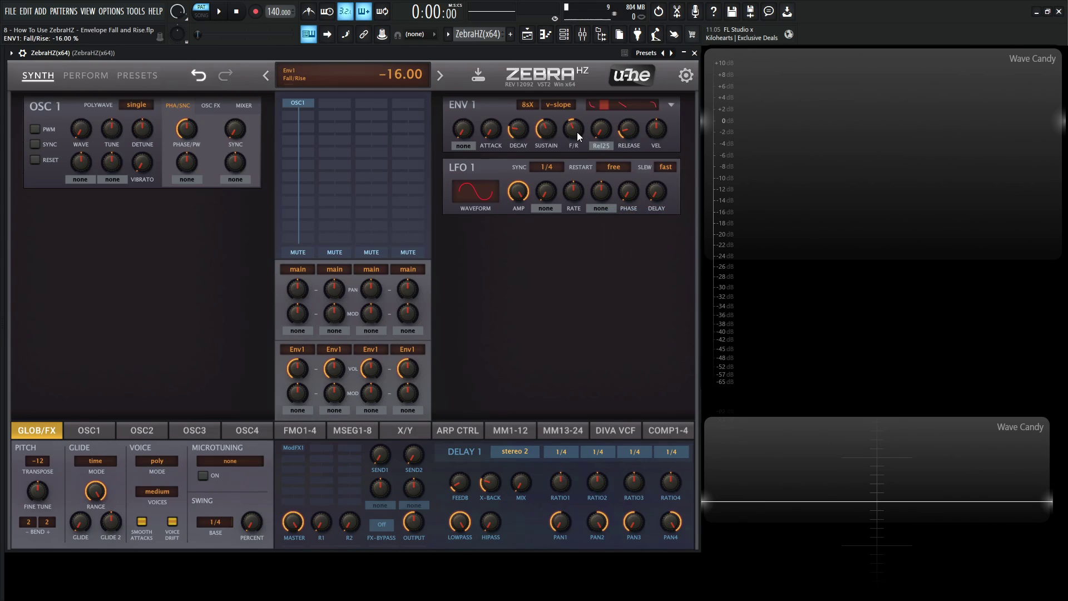
{"action": "key", "text": "w"}
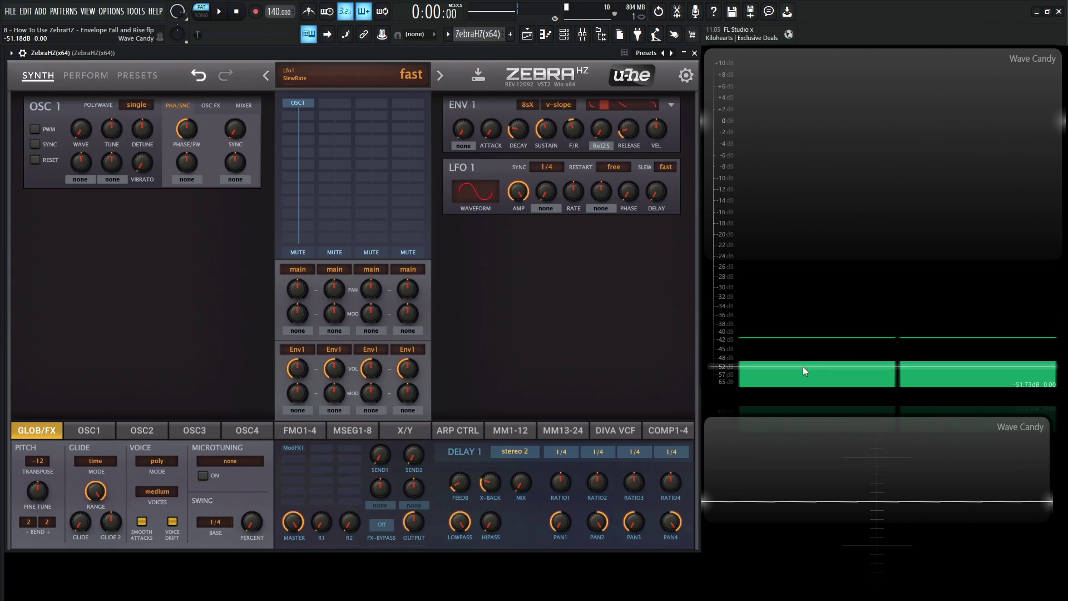
{"action": "key", "text": "x"}
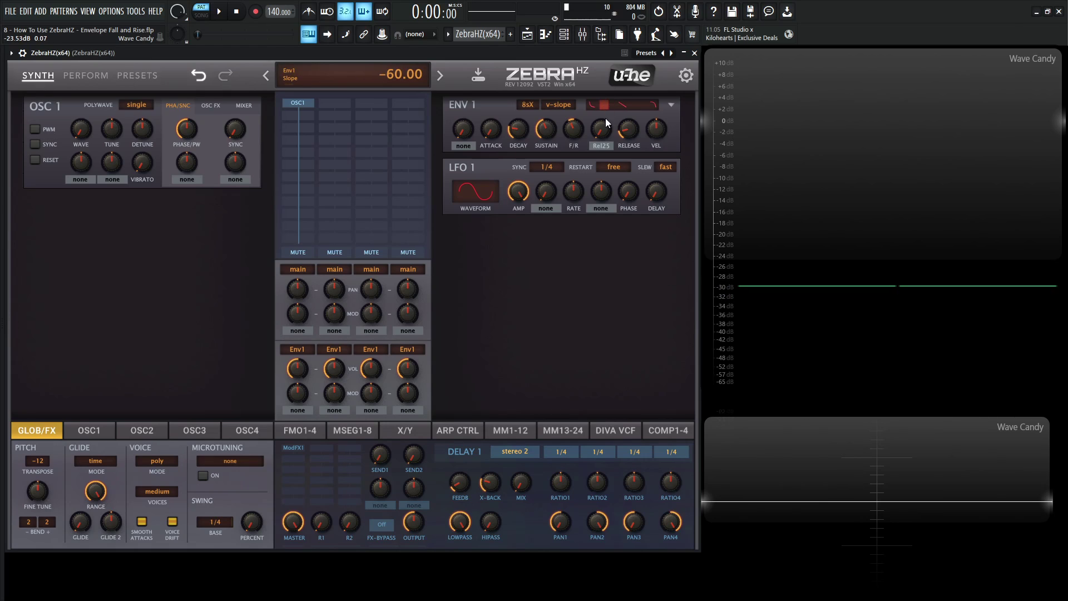
Make Env 1 Fall/Rise more negative, set the second sustain level to 23.5, shorten the decay and play test notes.
{"action": "left_click_drag", "start_coordinate": [575, 129], "coordinate": [599, 104]}
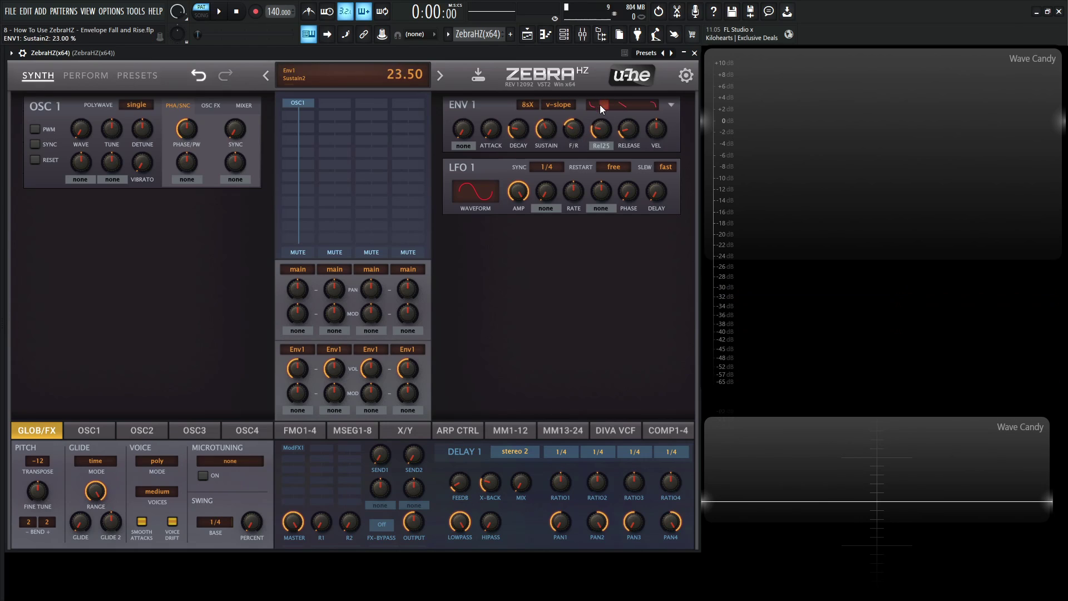
{"action": "key", "text": "x"}
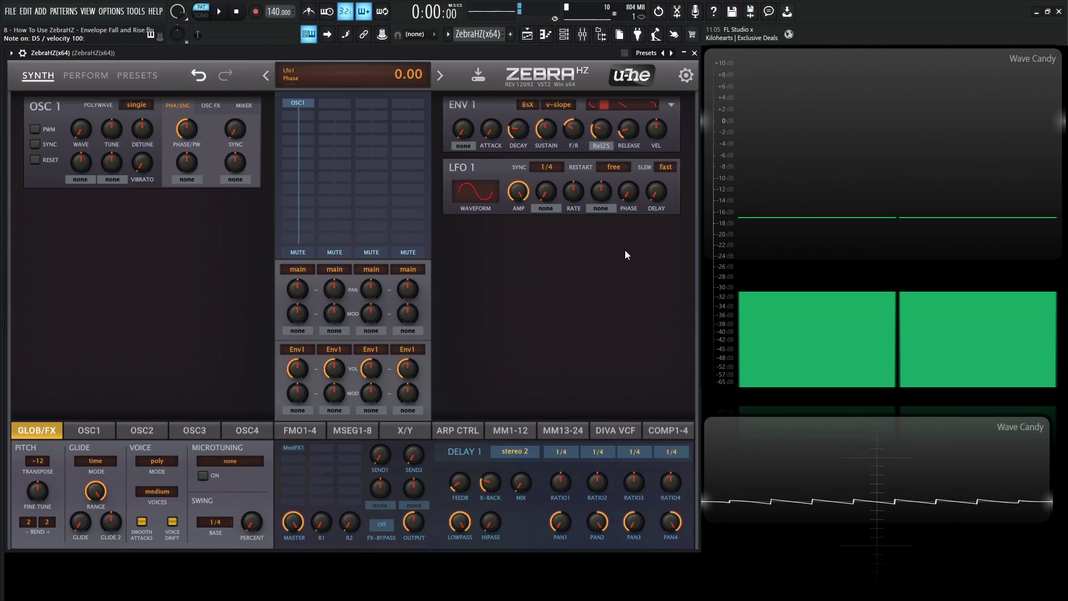
{"action": "left_click_drag", "start_coordinate": [519, 148], "coordinate": [519, 153]}
{"action": "key", "text": "x"}
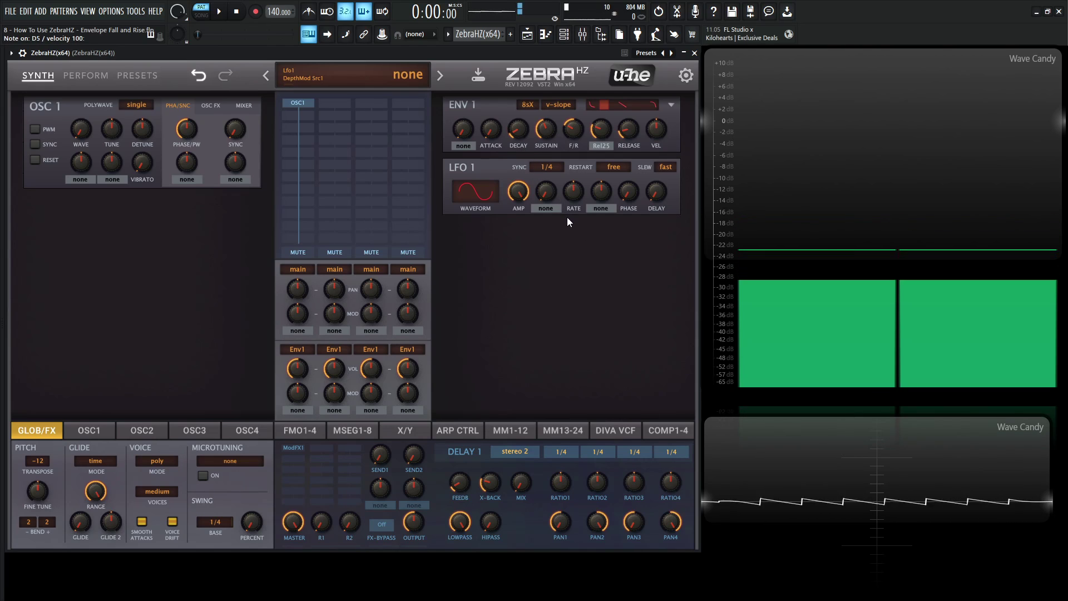
{"action": "key", "text": "x"}
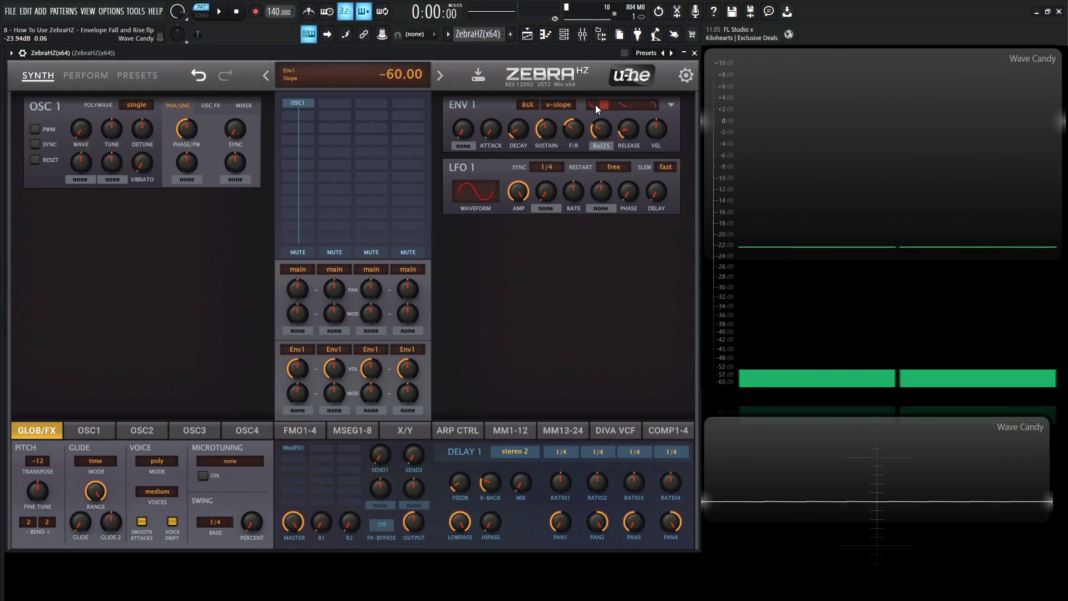
Raise the Env 1 second sustain level further and play notes to hear the change in Rel25 mode.
{"action": "left_click_drag", "start_coordinate": [602, 132], "coordinate": [605, 121]}
{"action": "key", "text": "x"}
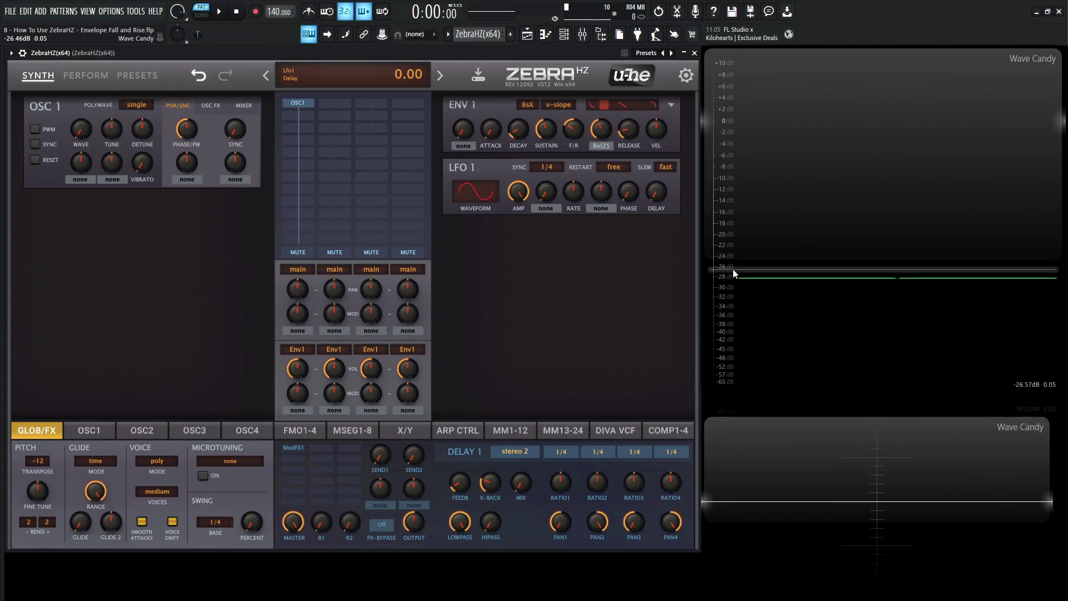
{"action": "key", "text": "x"}
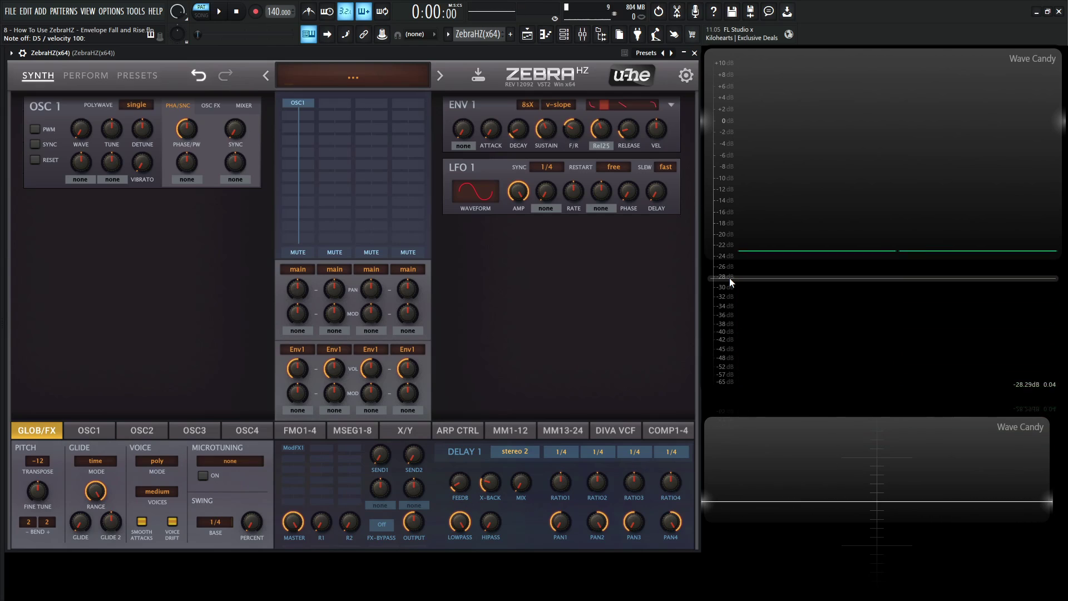
Switch the Env 1 sustain mode to Rel50 and play test notes.
{"action": "left_click", "coordinate": [601, 145]}
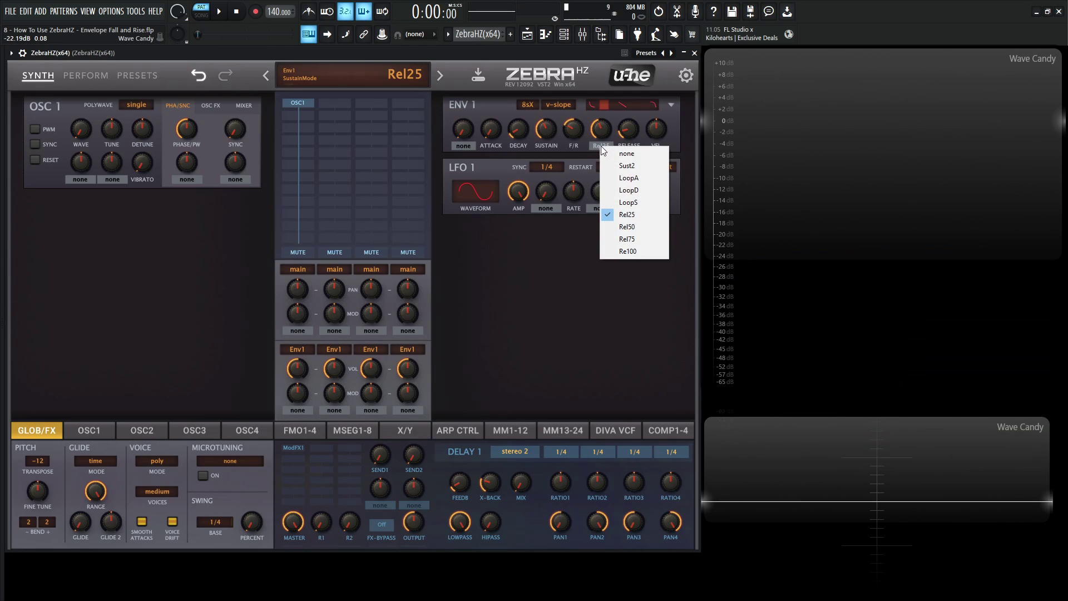
{"action": "left_click", "coordinate": [639, 227]}
{"action": "key", "text": "w"}
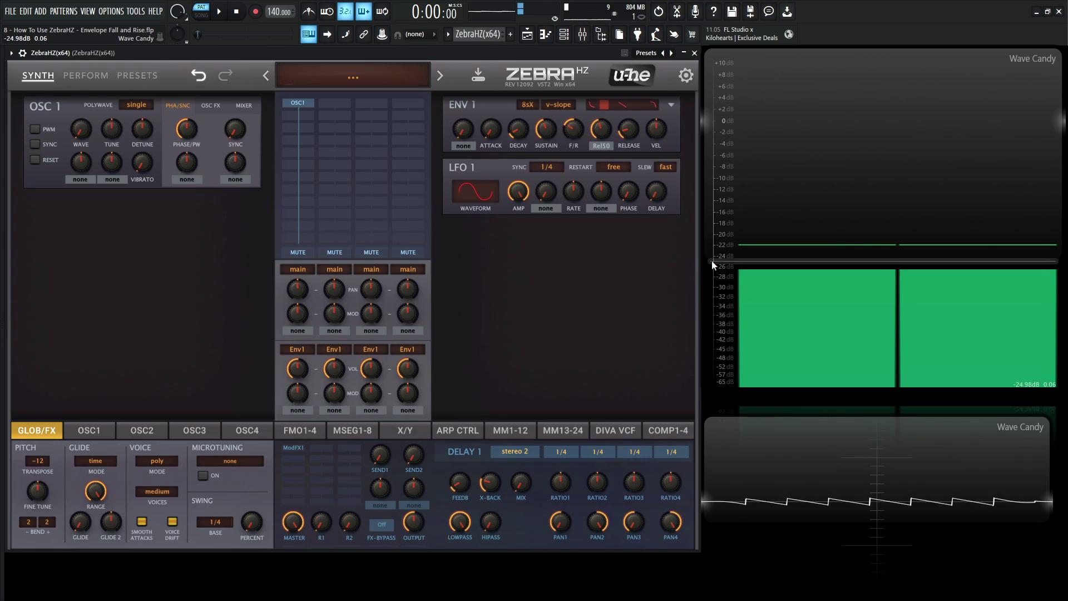
{"action": "key", "text": "w"}
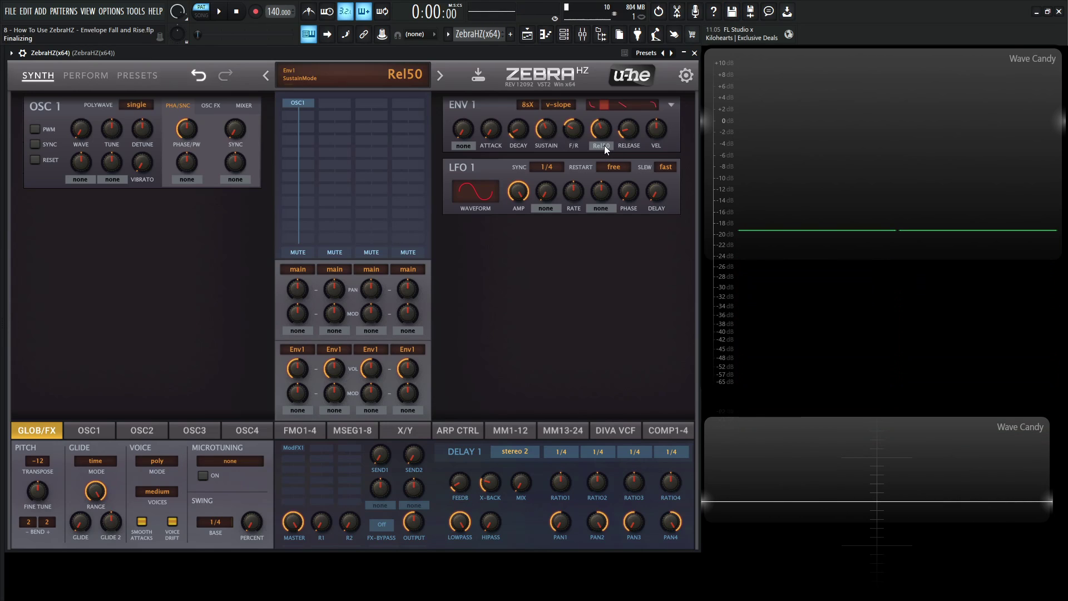
Switch the Env 1 sustain mode to Rel75 and then Re100, playing test notes in each mode.
{"action": "left_click", "coordinate": [603, 147]}
{"action": "left_click", "coordinate": [631, 240]}
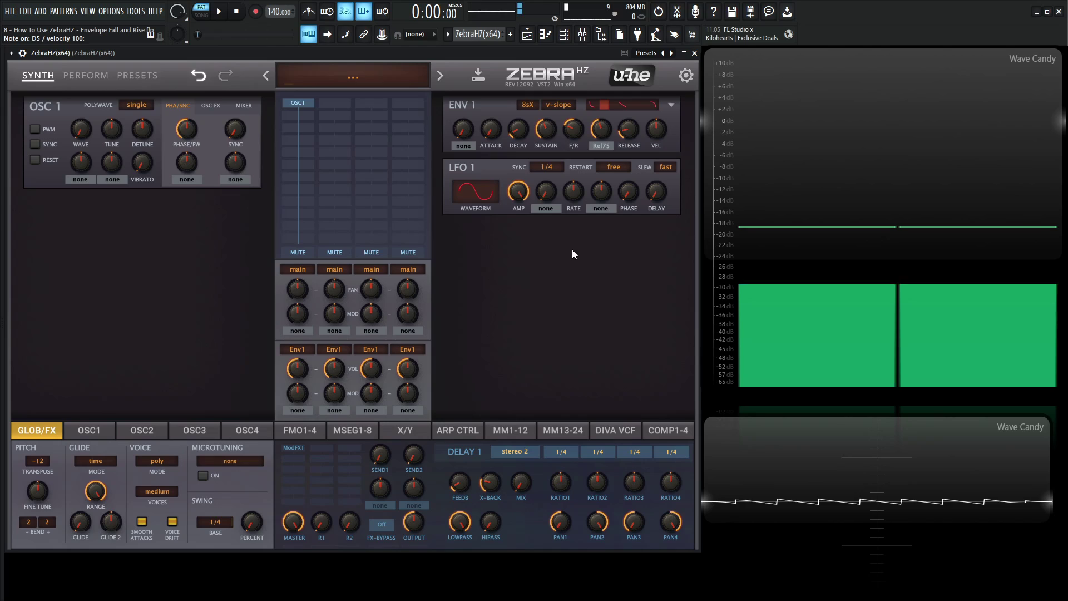
{"action": "left_click", "coordinate": [598, 148]}
{"action": "left_click", "coordinate": [619, 256]}
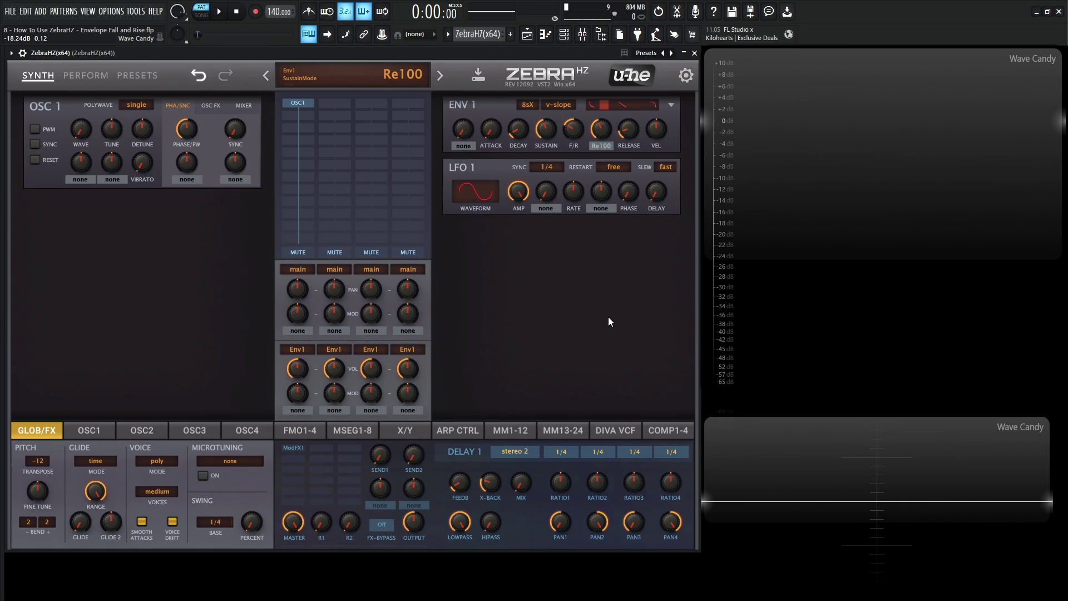
{"action": "key", "text": "w"}
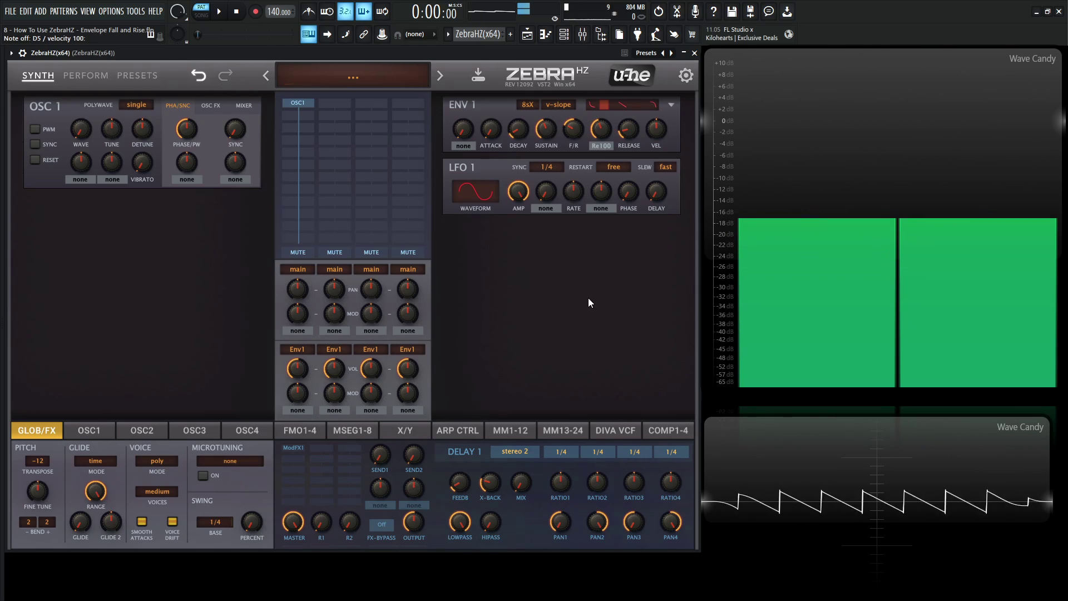
{"action": "key", "text": "j"}
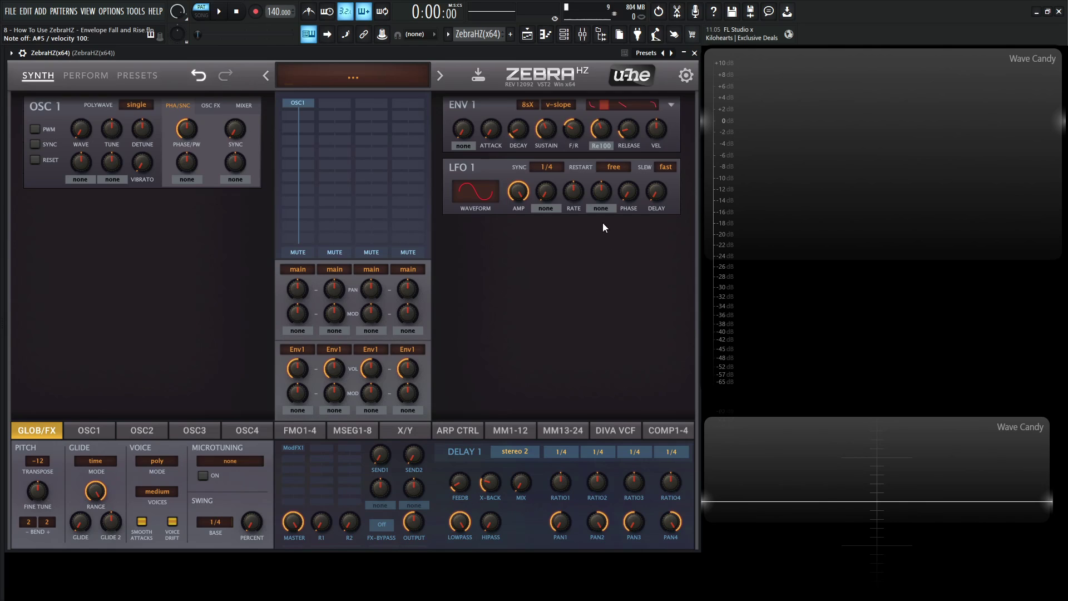
{"action": "left_click", "coordinate": [600, 148]}
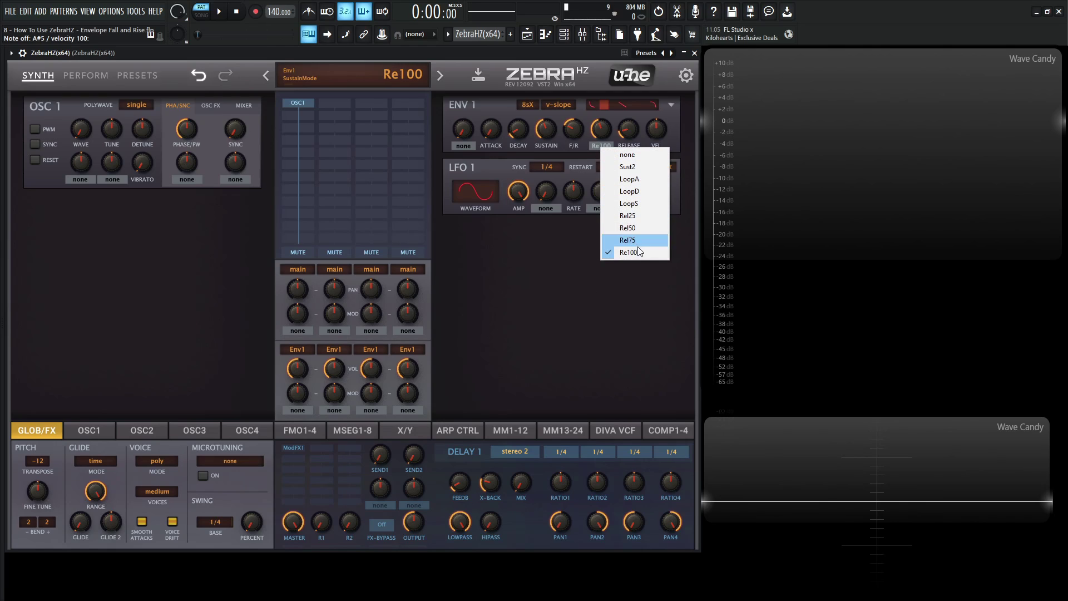
{"action": "left_click", "coordinate": [531, 252]}
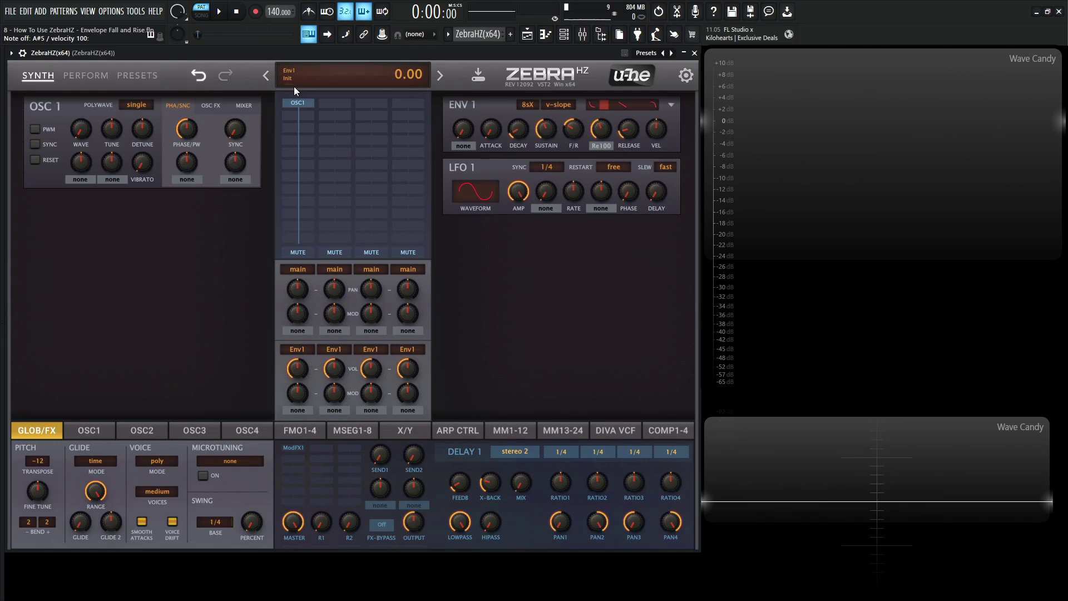
Reset the patch to its Init state and look over the available Env 1 sustain modes, keeping none.
{"action": "left_click", "coordinate": [348, 78]}
{"action": "left_click", "coordinate": [370, 86]}
{"action": "left_click", "coordinate": [600, 146]}
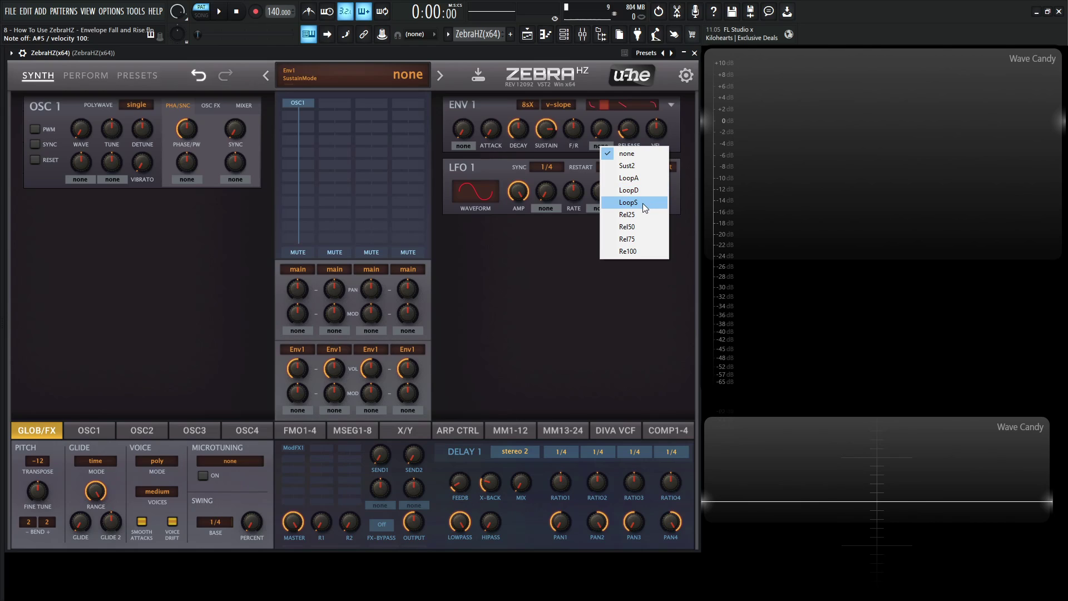
{"action": "left_click", "coordinate": [552, 246]}
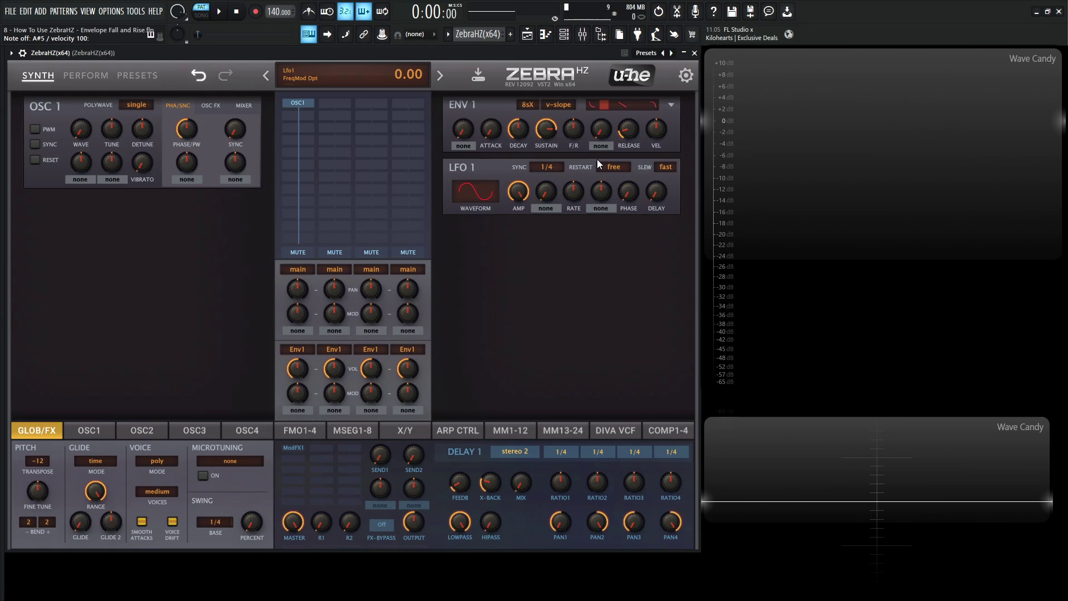
Lower the Env 1 sustain to about half, lengthen the release and play test notes.
{"action": "left_click_drag", "start_coordinate": [547, 131], "coordinate": [520, 156]}
{"action": "key", "text": "3"}
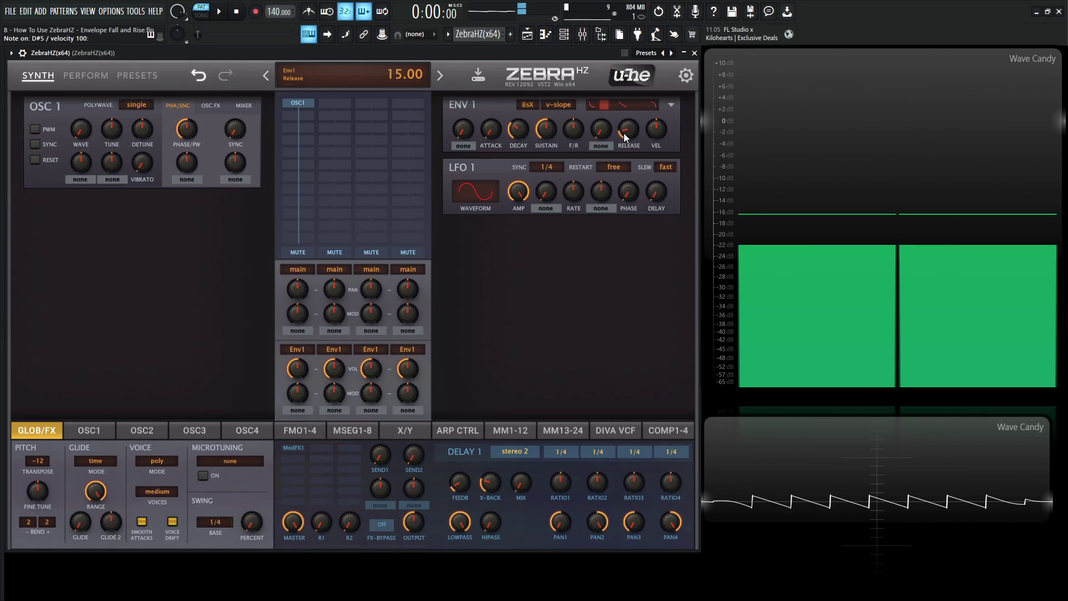
{"action": "left_click_drag", "start_coordinate": [625, 137], "coordinate": [624, 108]}
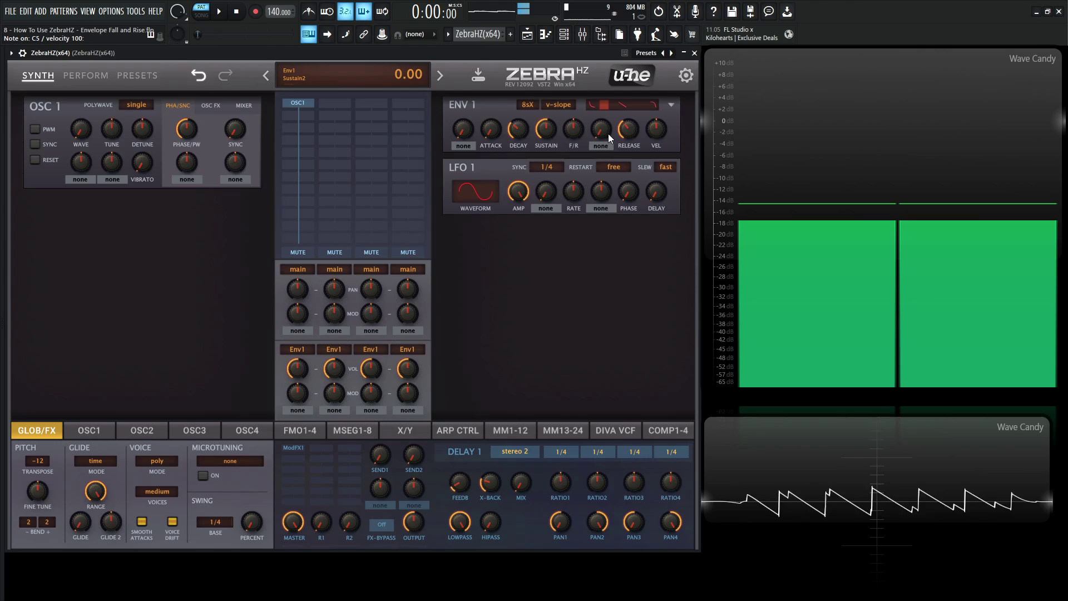
Set the Env 1 sustain mode to LoopA, with the second sustain level at 15.5 and Fall/Rise at -62.
{"action": "left_click", "coordinate": [591, 143]}
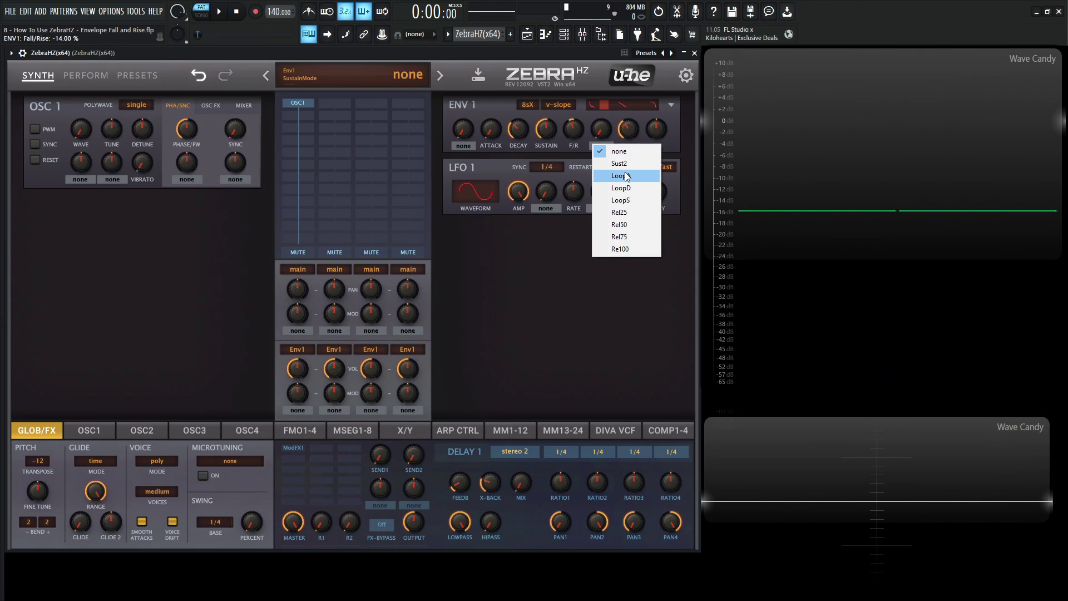
{"action": "left_click", "coordinate": [634, 175]}
{"action": "left_click_drag", "start_coordinate": [599, 117], "coordinate": [578, 142]}
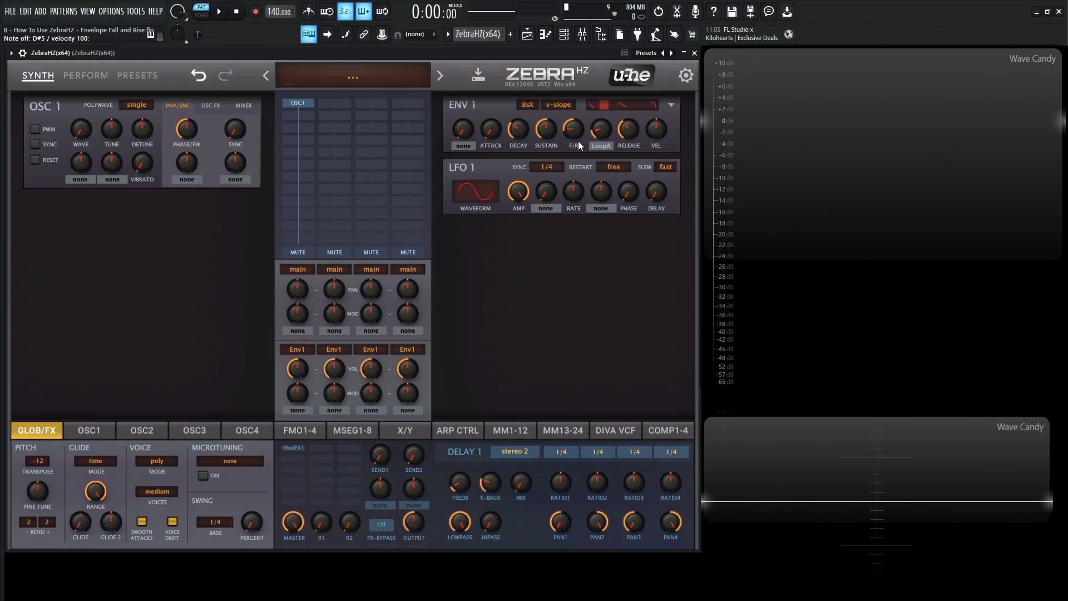
Lengthen the Env 1 attack and set the decay to 13.5 while playing test notes in LoopA mode.
{"action": "key", "text": "d"}
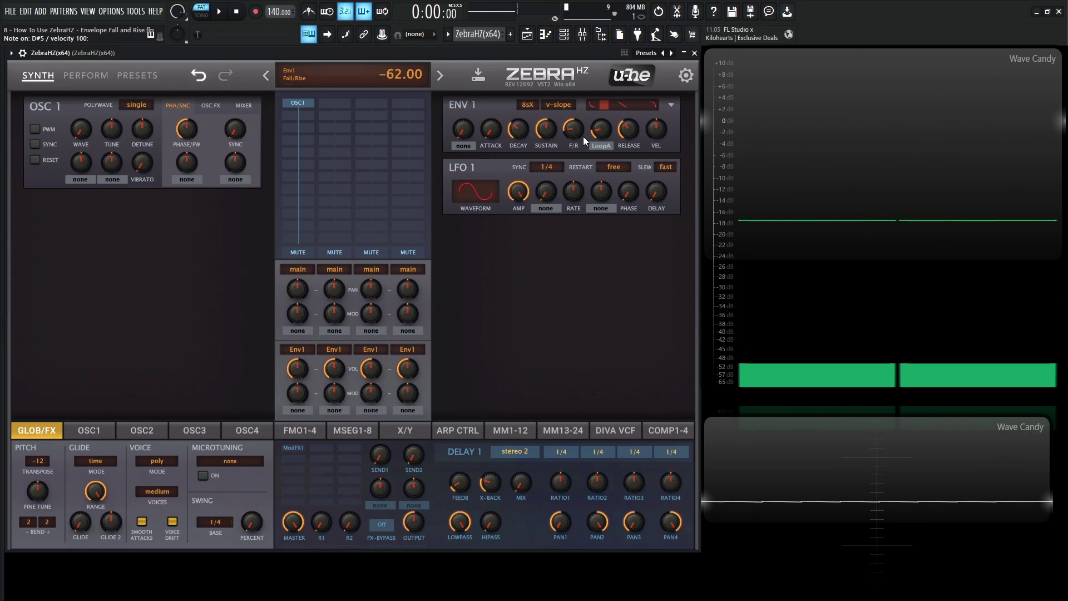
{"action": "left_click_drag", "start_coordinate": [490, 129], "coordinate": [482, 86]}
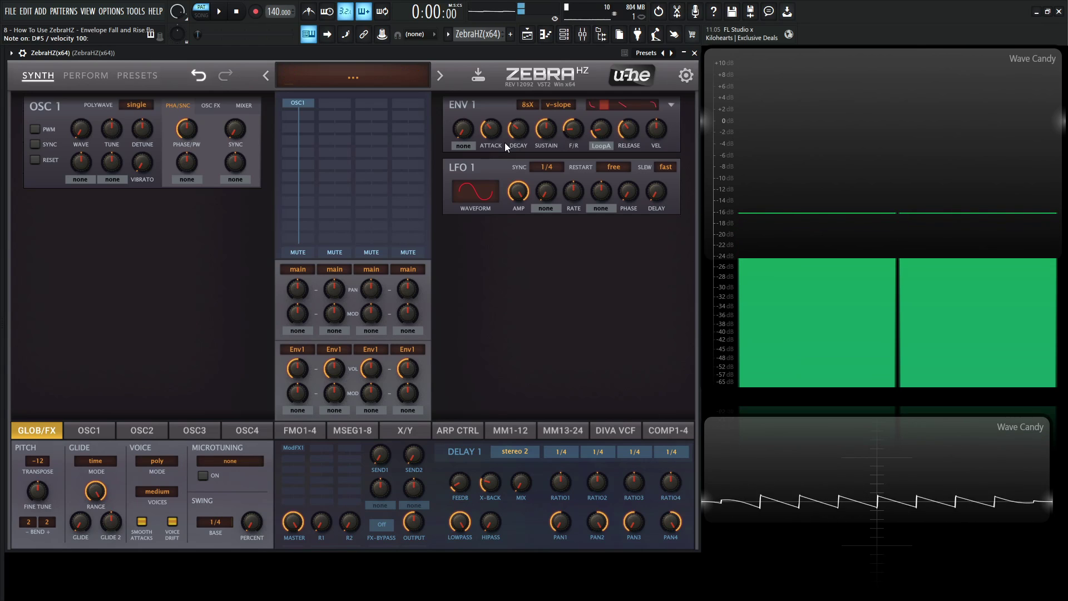
{"action": "left_click_drag", "start_coordinate": [517, 133], "coordinate": [519, 152]}
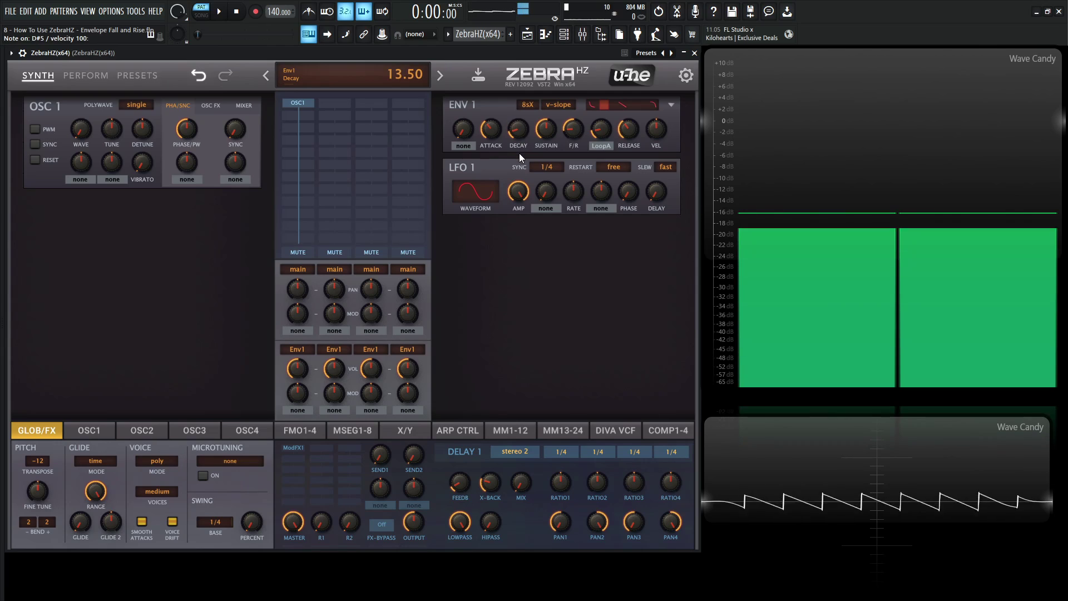
Switch the Env 1 sustain mode to LoopD and play notes while setting the decay to 55.5 and back down to 15.
{"action": "left_click", "coordinate": [605, 146]}
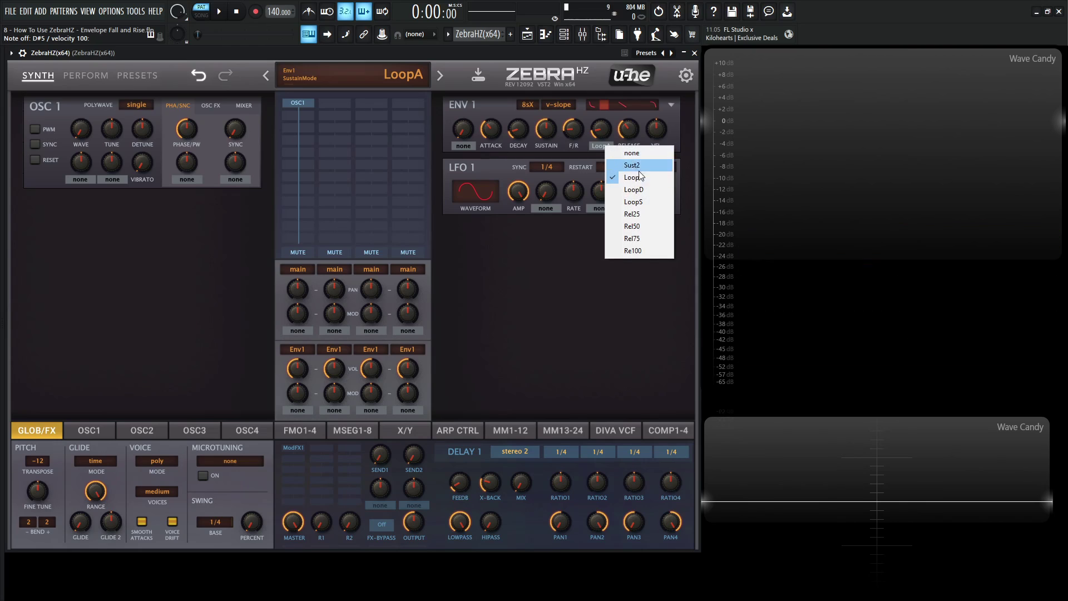
{"action": "left_click", "coordinate": [639, 192]}
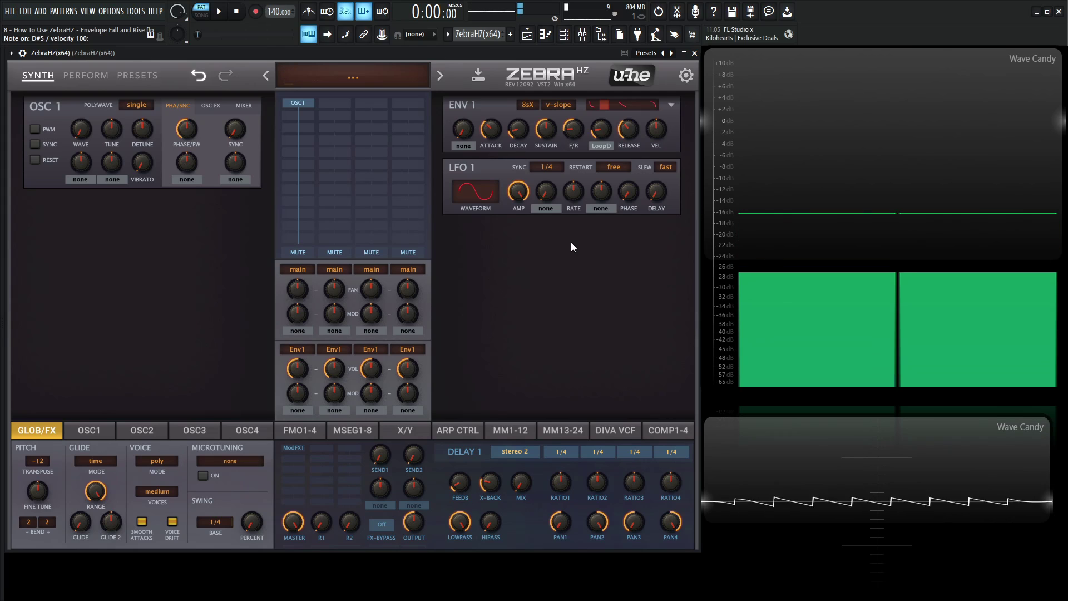
{"action": "mouse_move", "coordinate": [517, 127]}
{"action": "left_mouse_down"}
{"action": "mouse_move", "coordinate": [517, 115]}
{"action": "mouse_move", "coordinate": [522, 131]}
{"action": "left_mouse_up"}
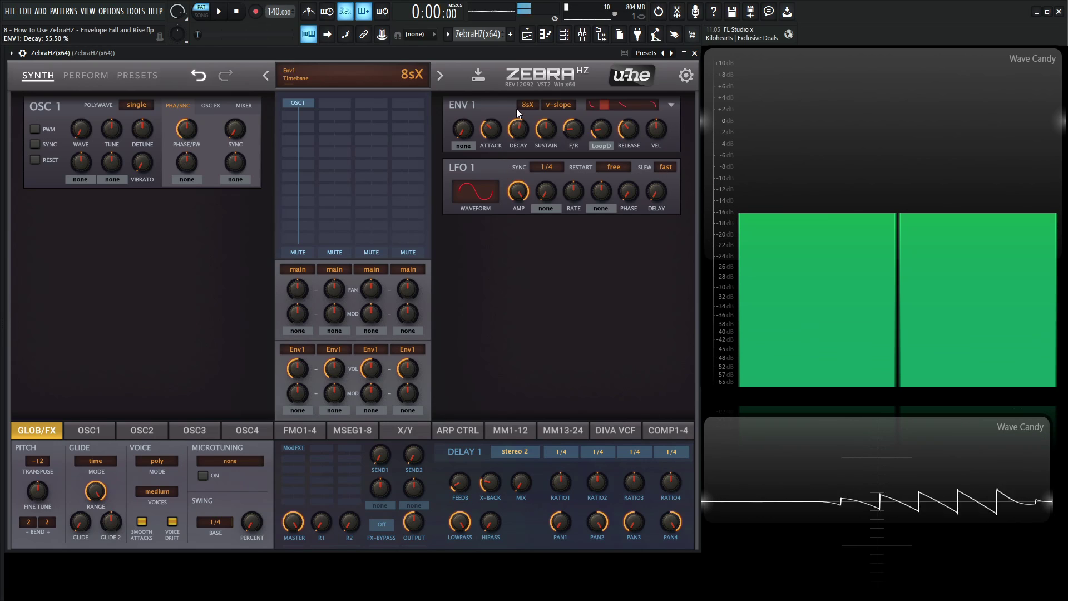
{"action": "left_click_drag", "start_coordinate": [517, 131], "coordinate": [519, 185]}
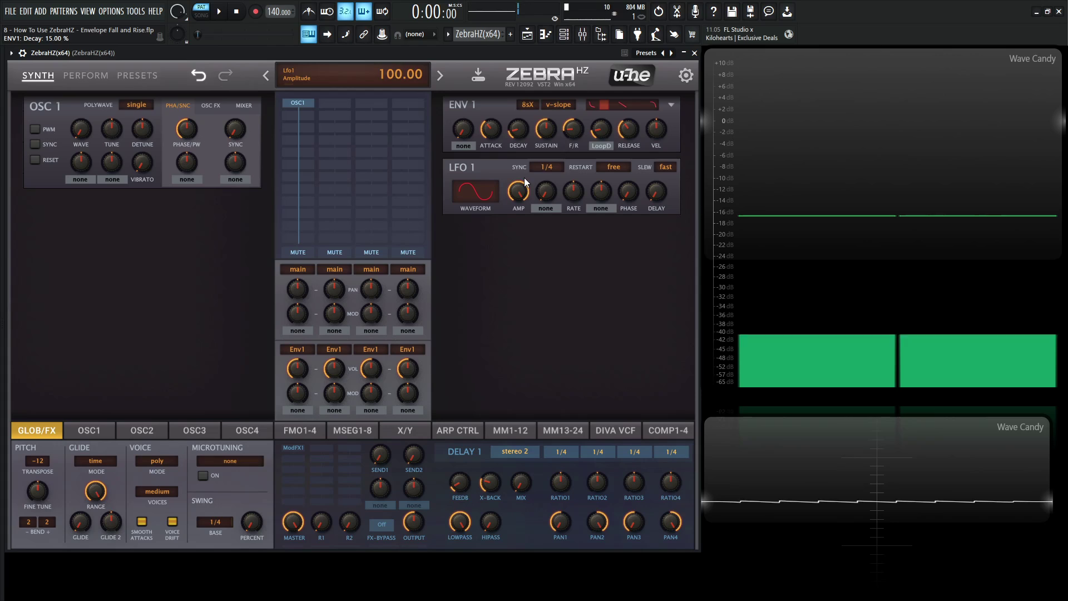
Switch the Env 1 sustain mode to LoopS, play test notes and review the sustain mode options.
{"action": "left_click", "coordinate": [600, 147]}
{"action": "left_click", "coordinate": [631, 202]}
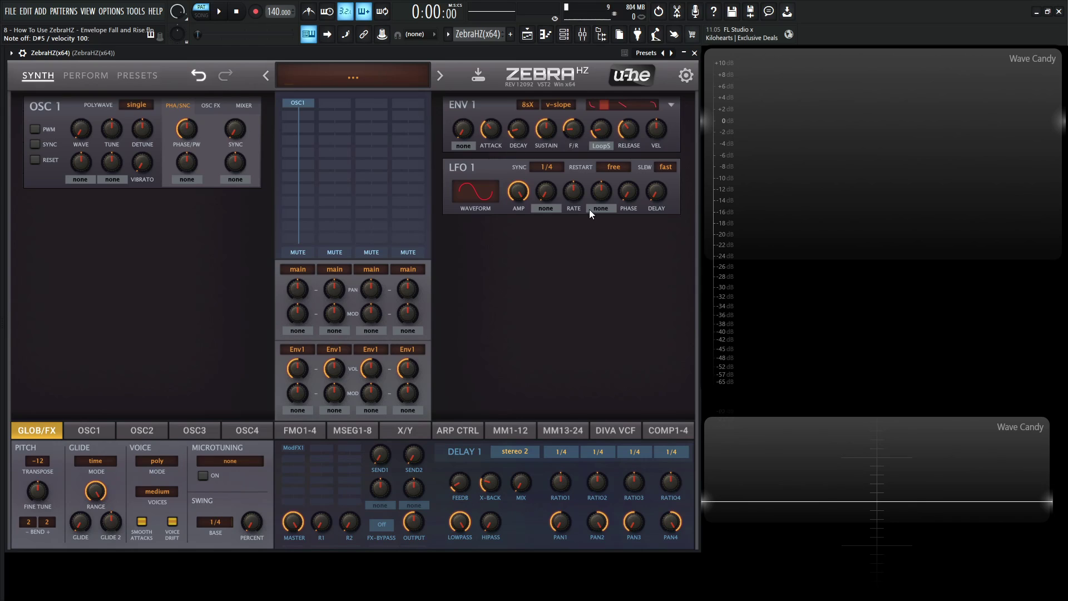
{"action": "left_click", "coordinate": [599, 147]}
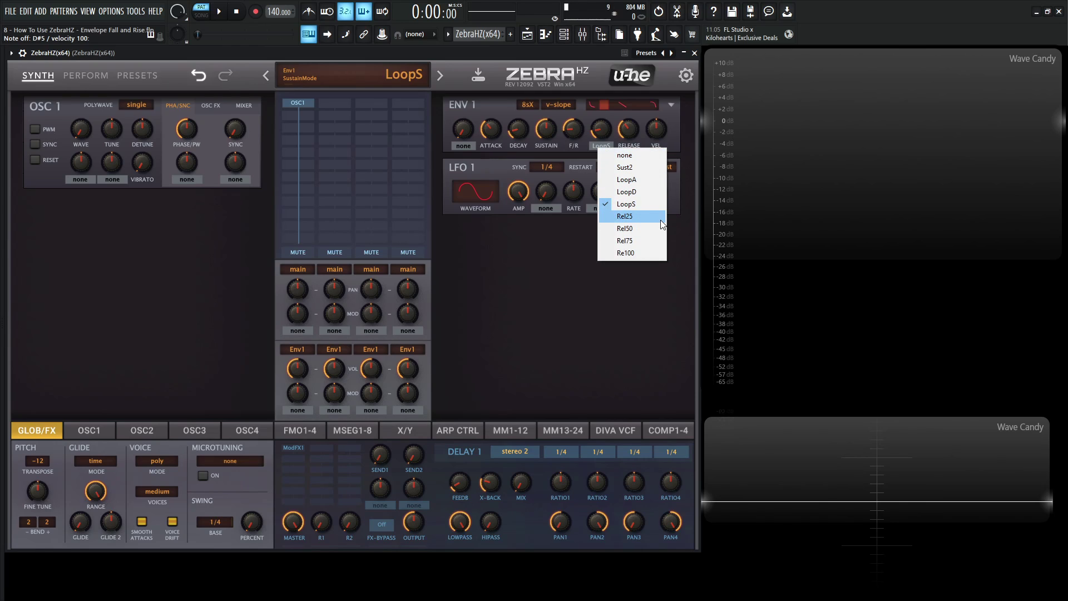
{"action": "left_click", "coordinate": [537, 265]}
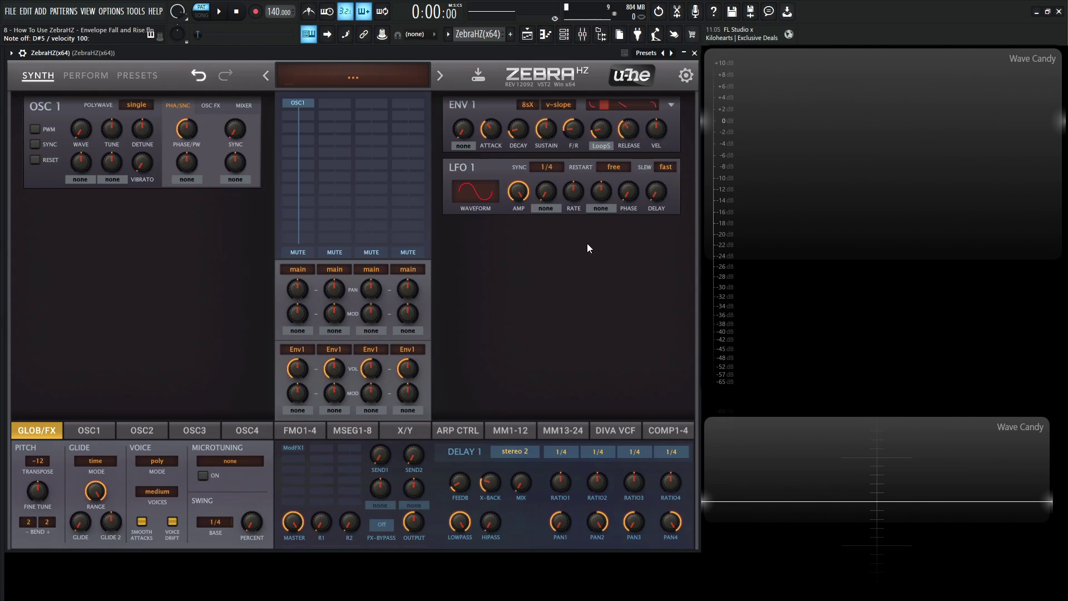
{"action": "mouse_move", "coordinate": [578, 122]}
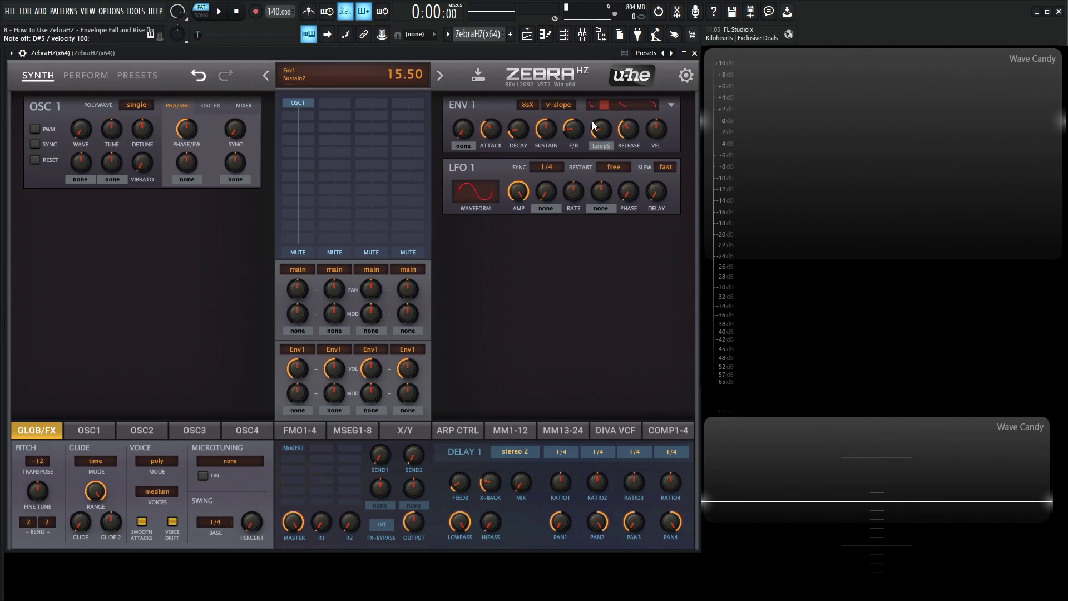